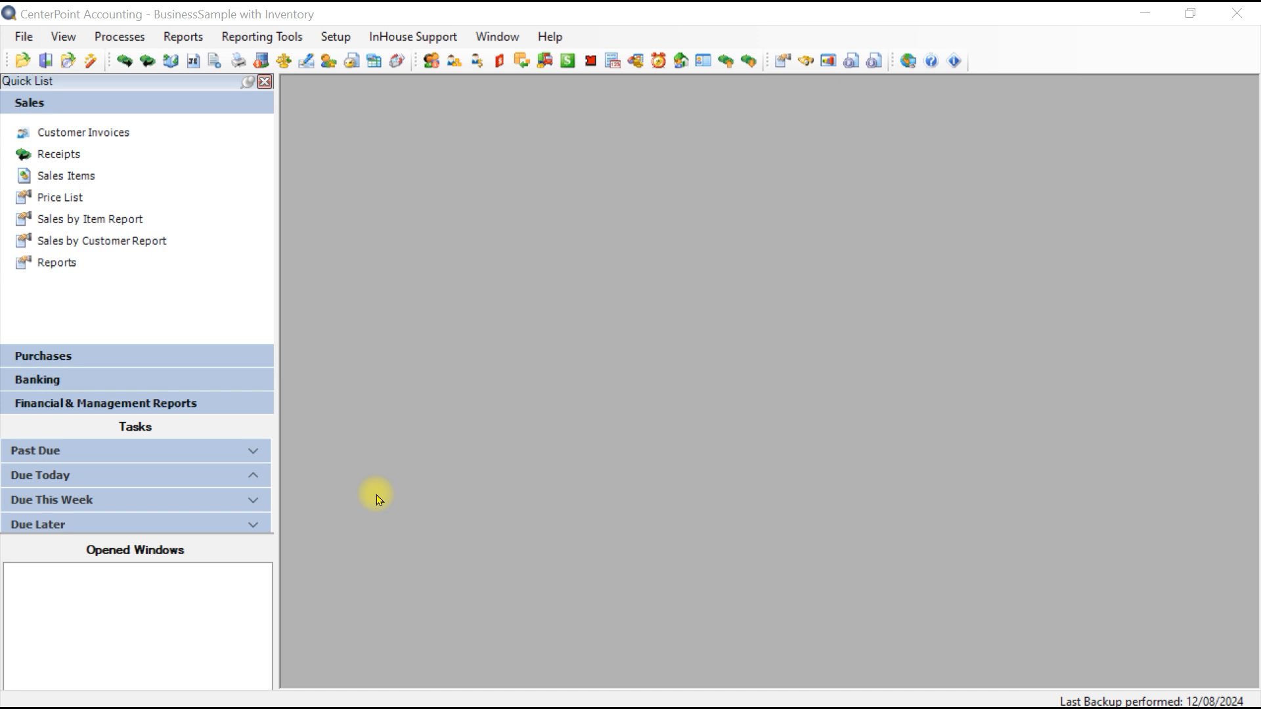
In the Purchase Orders Lock Periods preferences, set Keep Purchase Orders Unlocked to Yes at the database level
{"action": "left_click", "coordinate": [27, 37]}
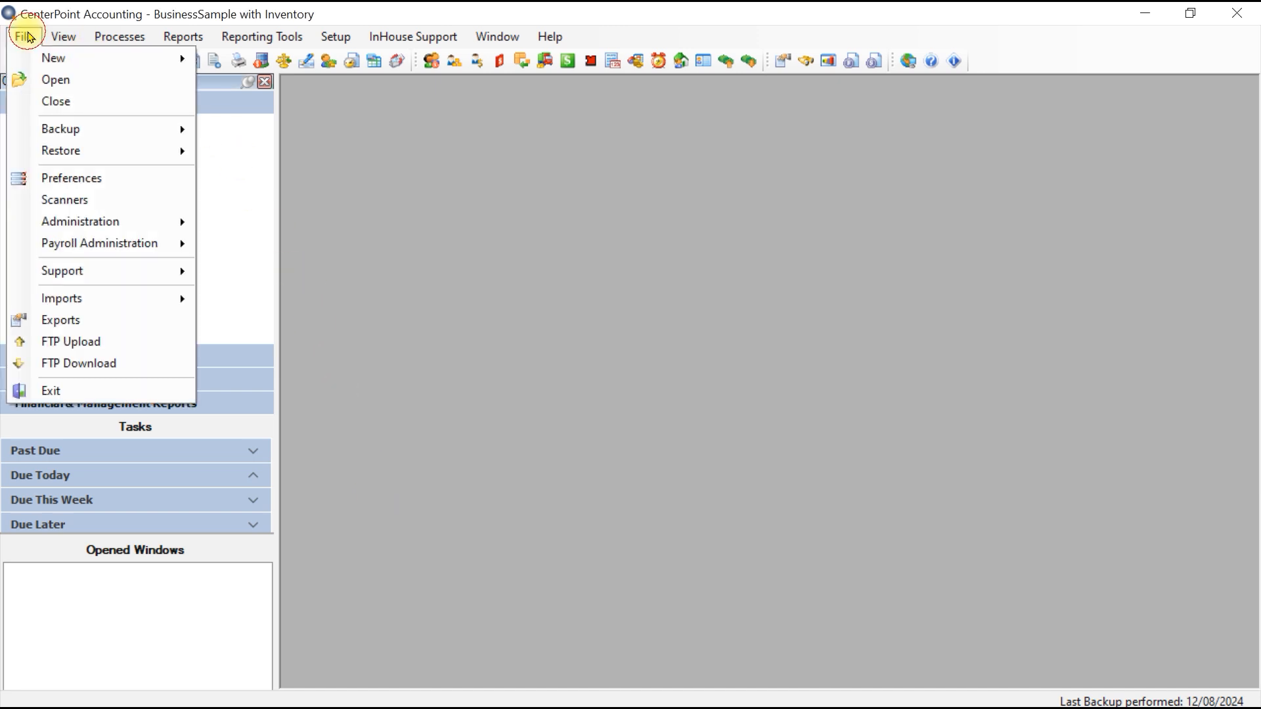
{"action": "left_click", "coordinate": [78, 177]}
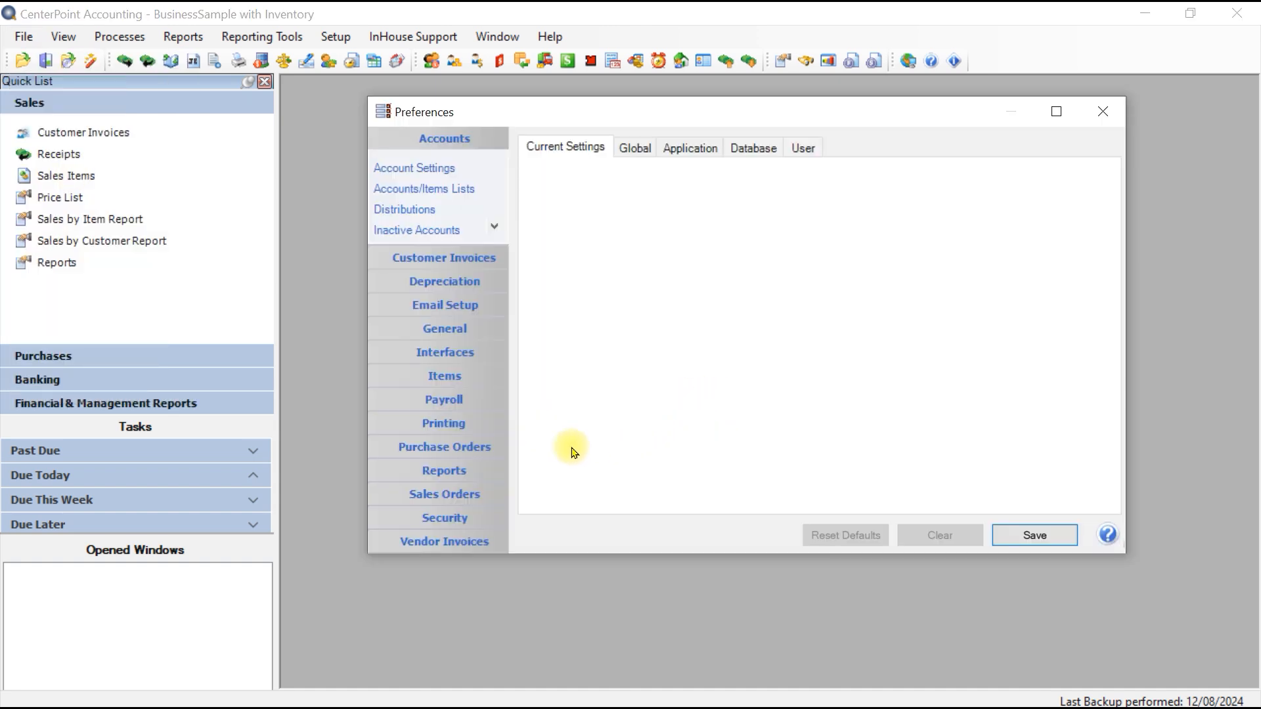
{"action": "left_click", "coordinate": [473, 447]}
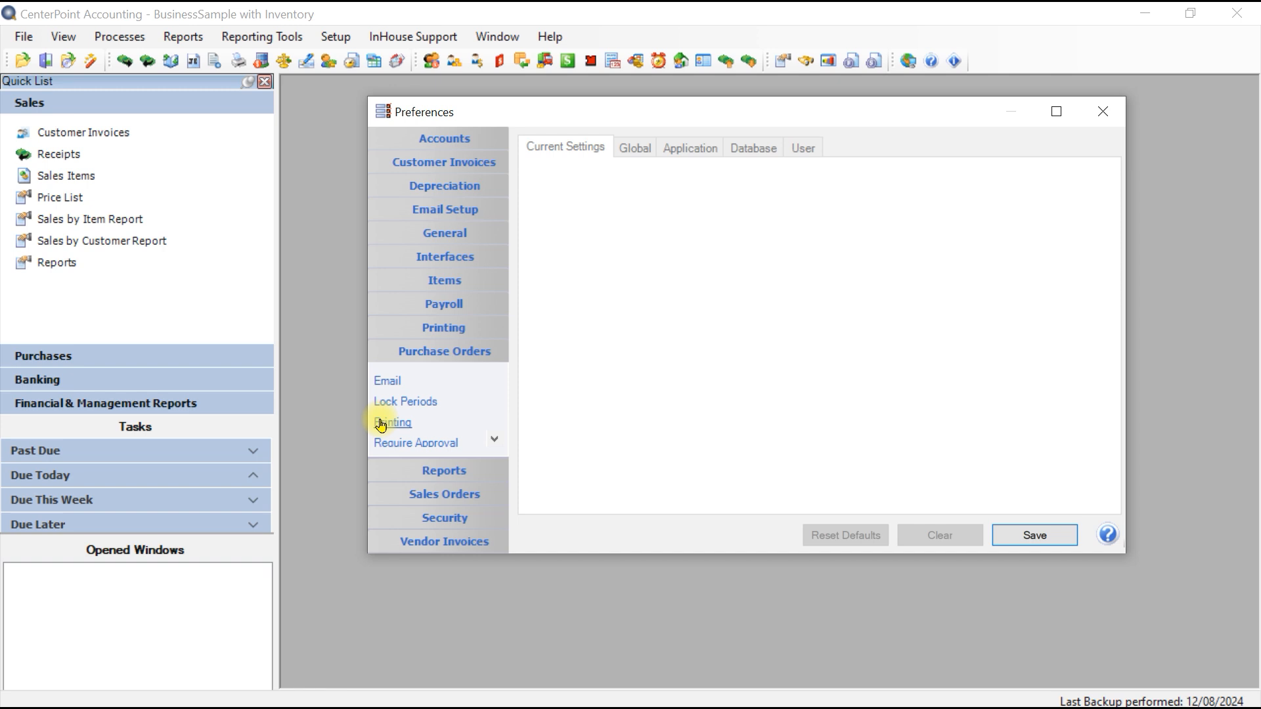
{"action": "left_click", "coordinate": [421, 412]}
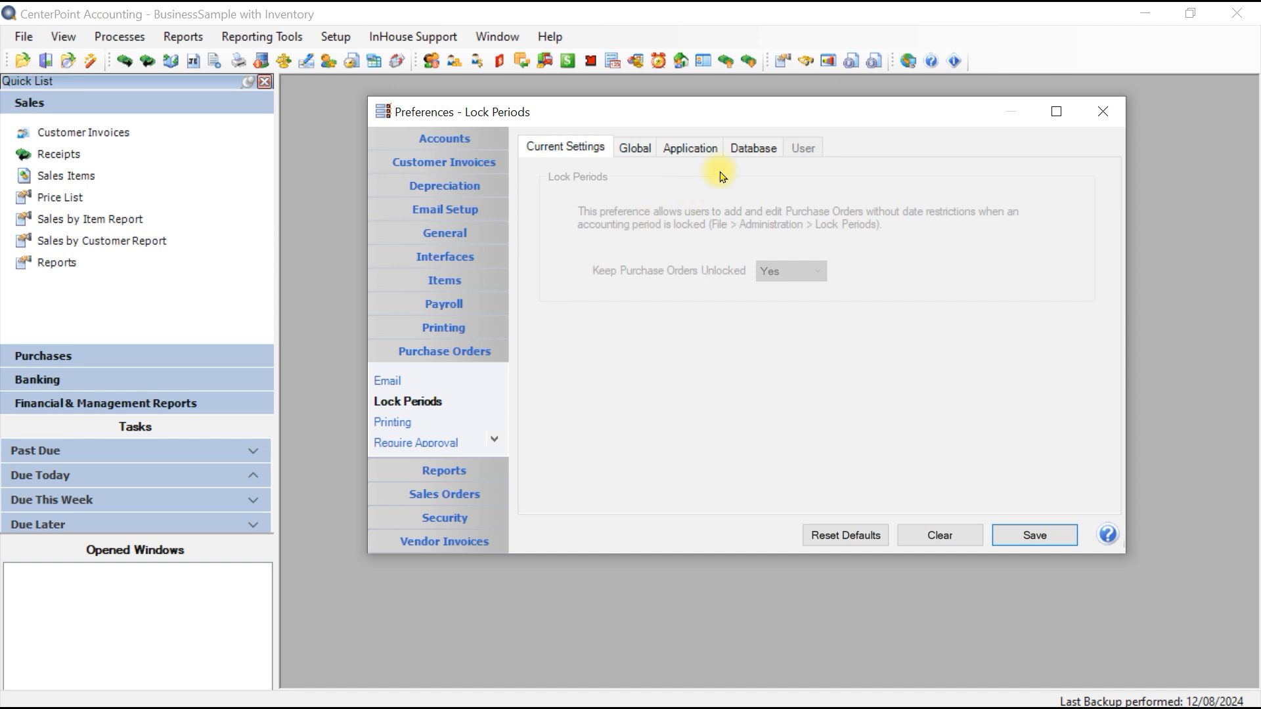
{"action": "left_click", "coordinate": [749, 150]}
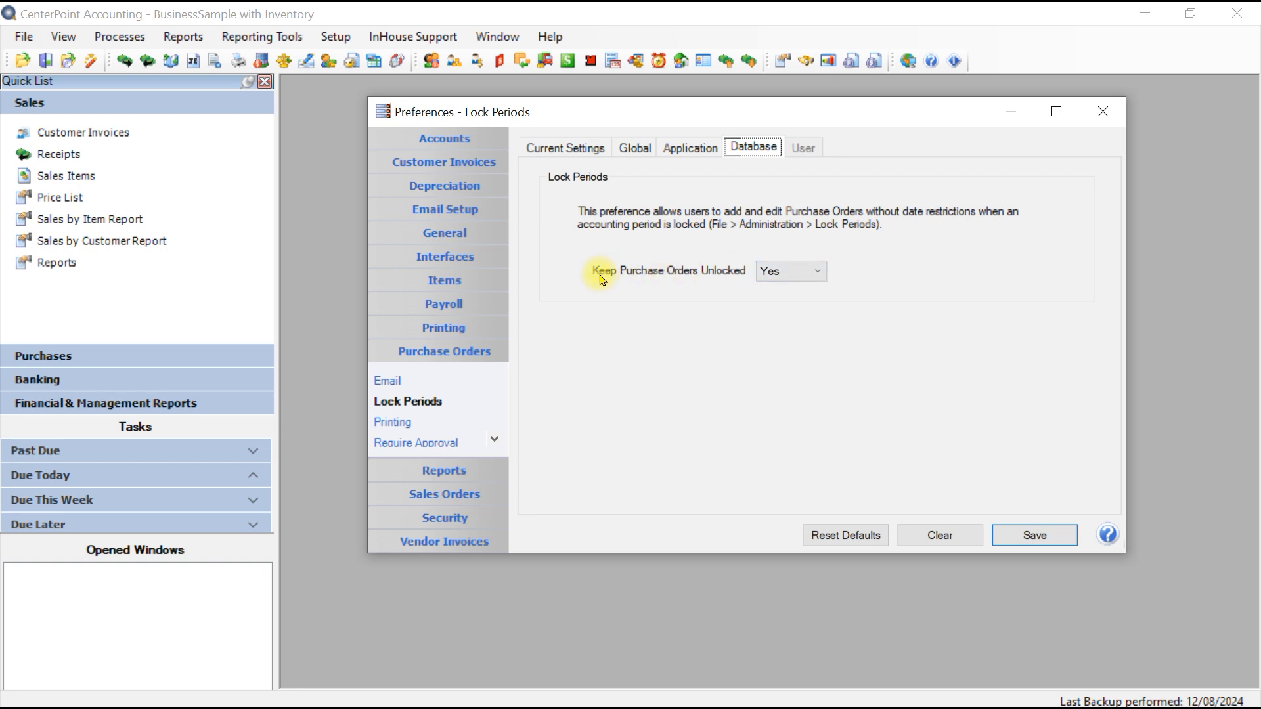
{"action": "left_click", "coordinate": [819, 273]}
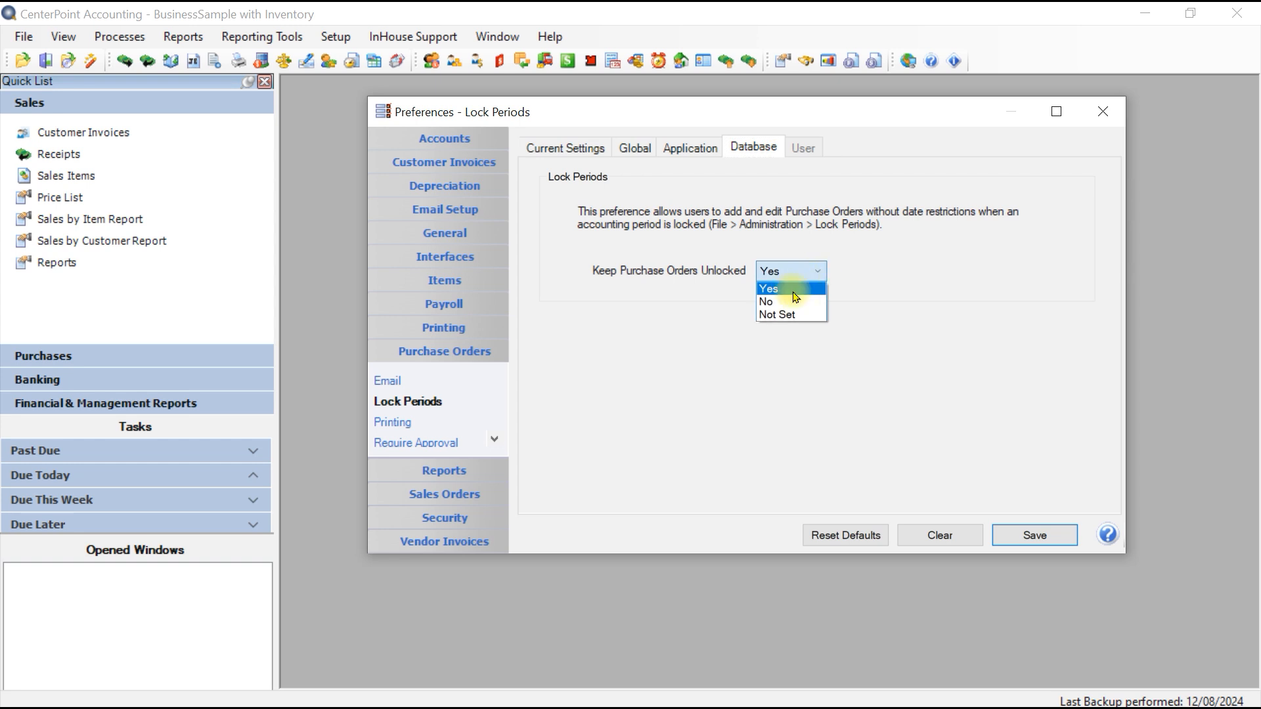
{"action": "left_click", "coordinate": [795, 297]}
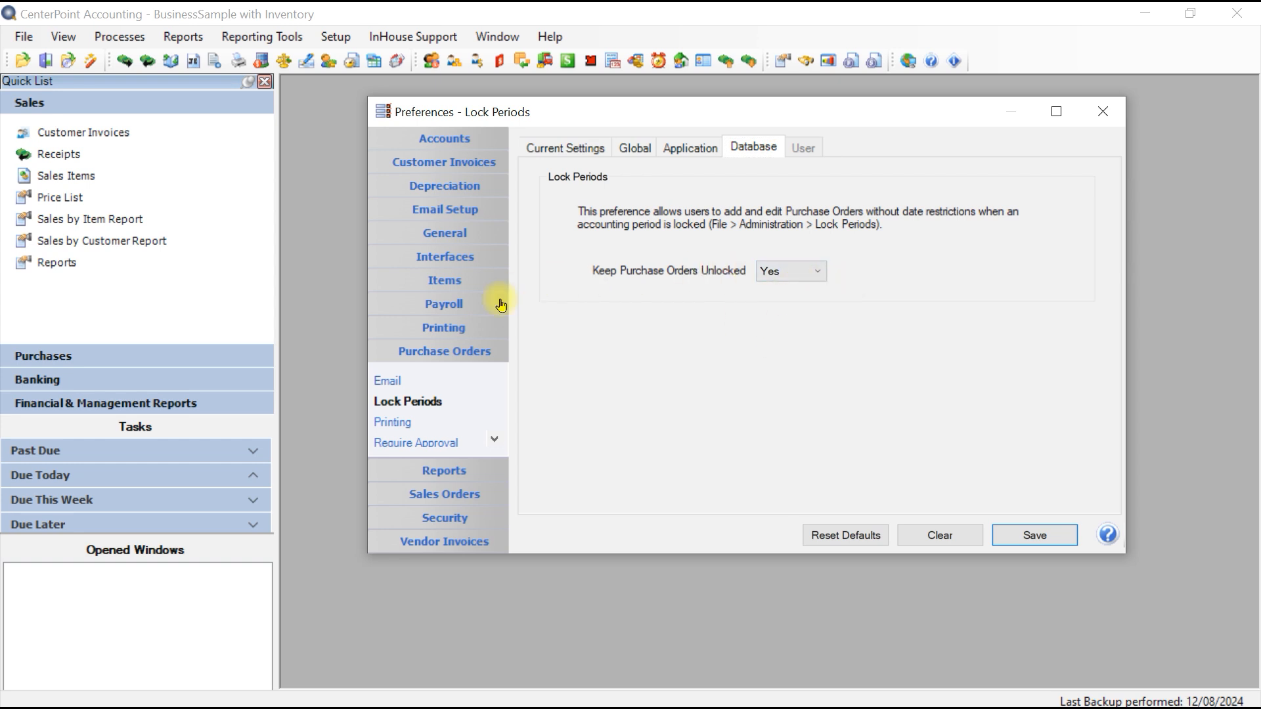
In the purchase order Require Approval preferences, set Approval requires a Vendor to be selected to No and save
{"action": "left_click", "coordinate": [413, 445]}
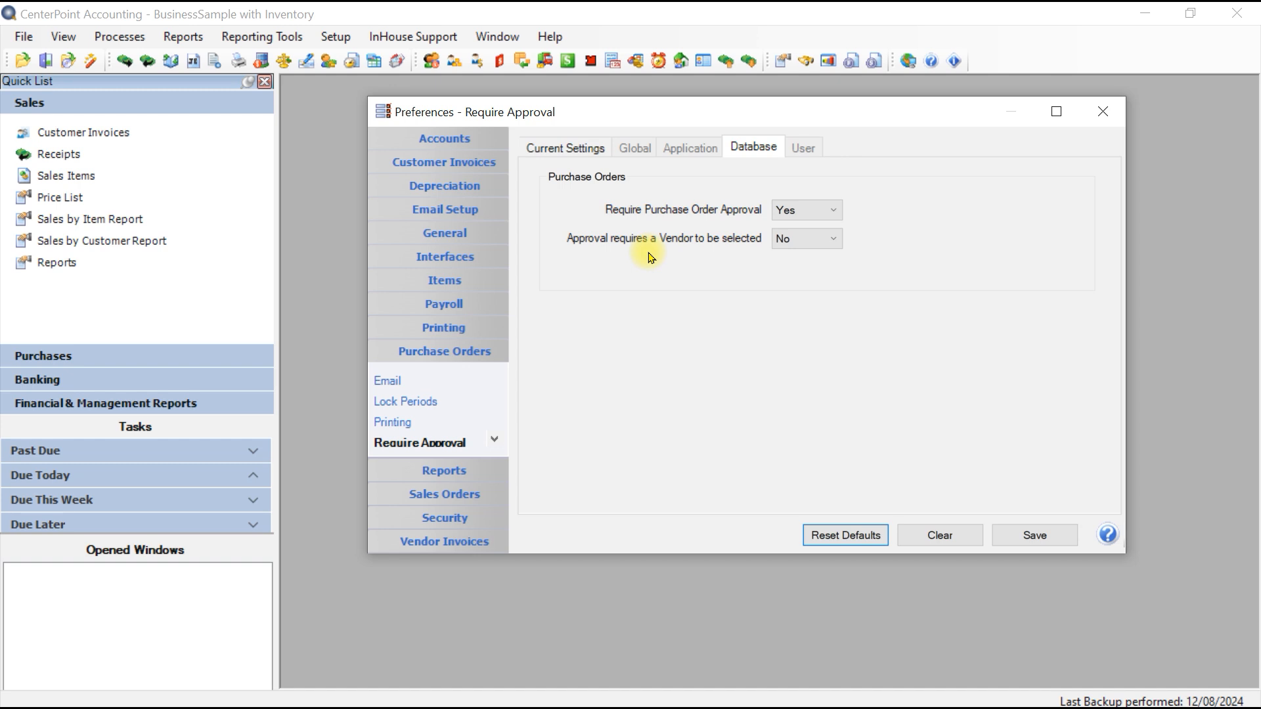
{"action": "left_click", "coordinate": [801, 247]}
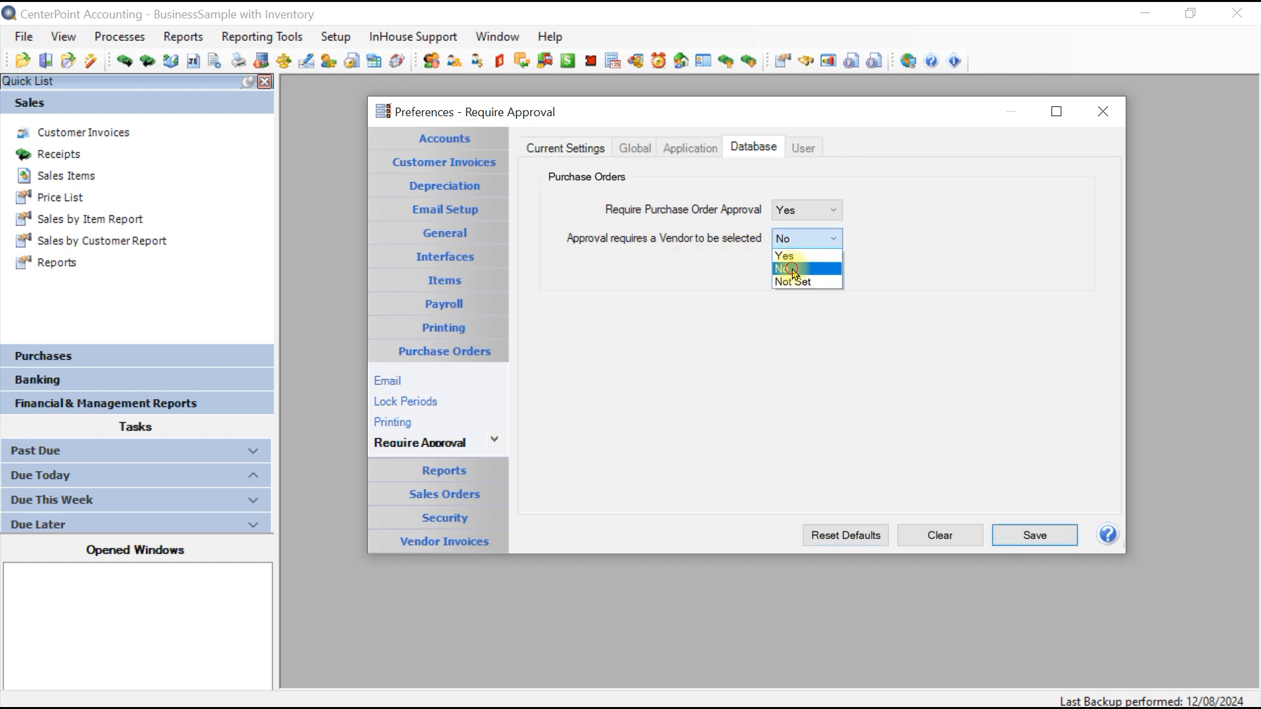
{"action": "left_click", "coordinate": [794, 272]}
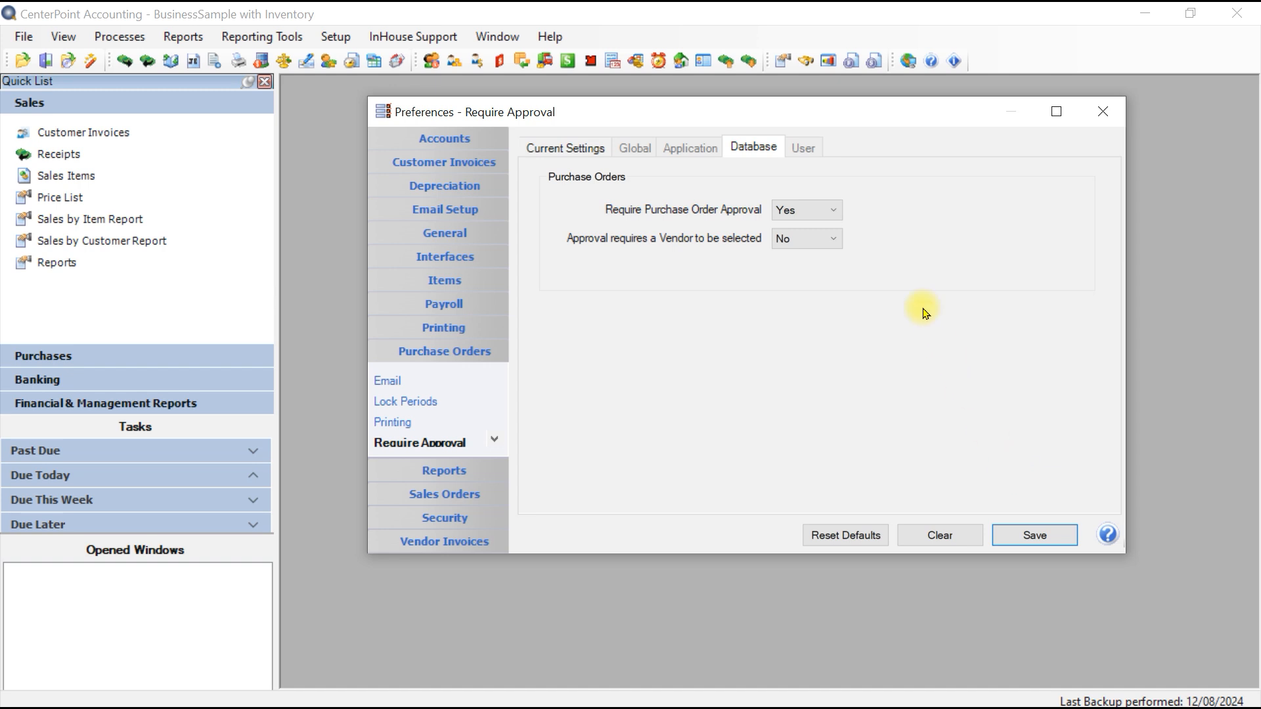
{"action": "left_click", "coordinate": [1023, 542]}
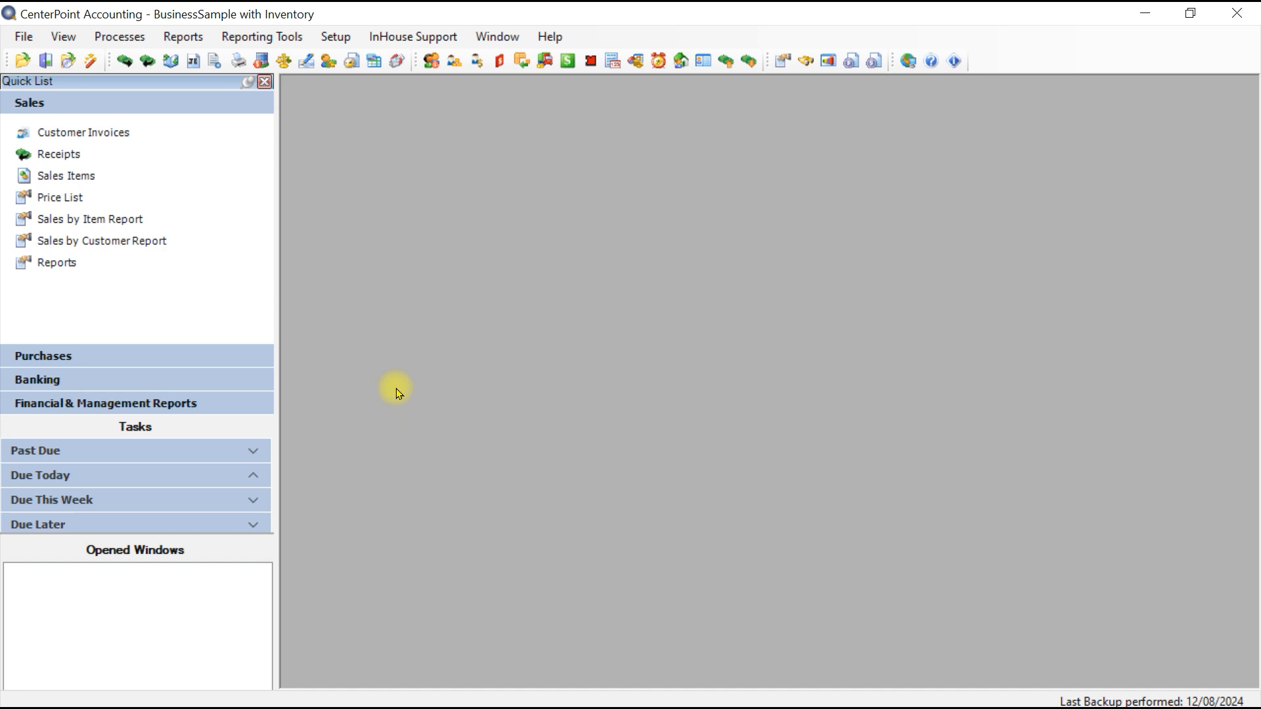
Start a new purchase order for Alpine Sports with Pro Cast Supplies as the vendor
{"action": "left_click", "coordinate": [125, 37]}
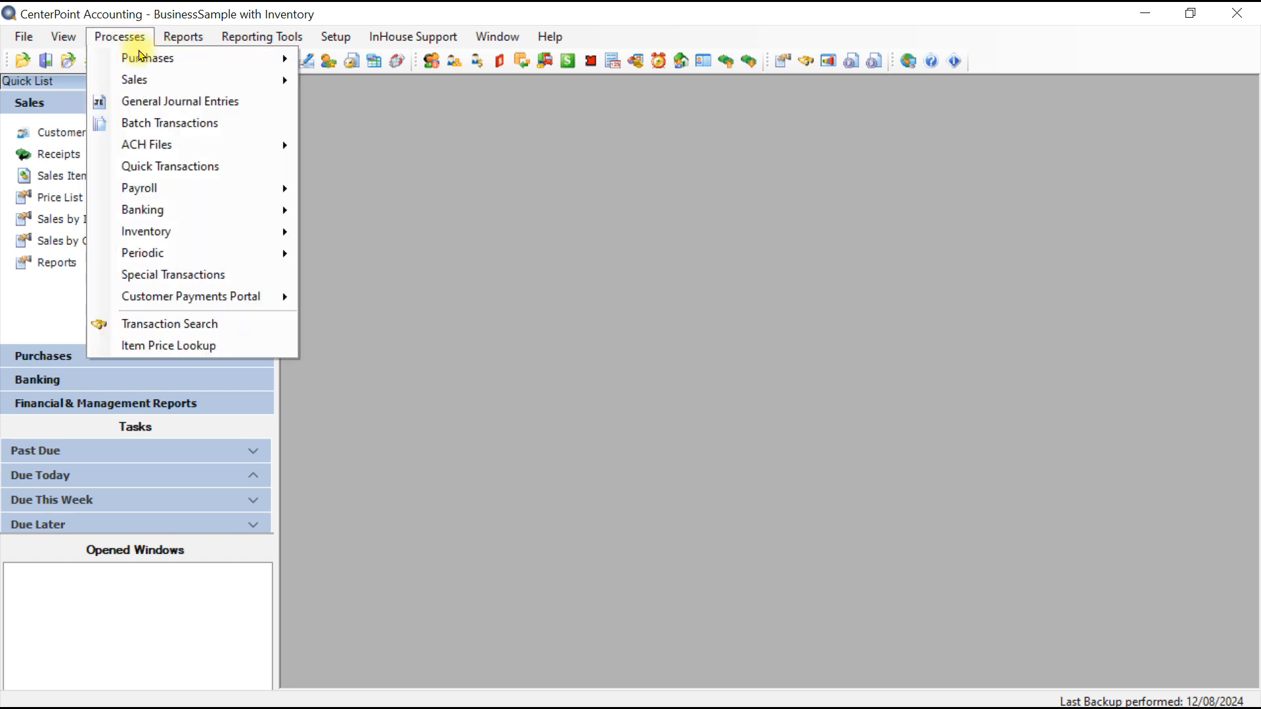
{"action": "mouse_move", "coordinate": [135, 58]}
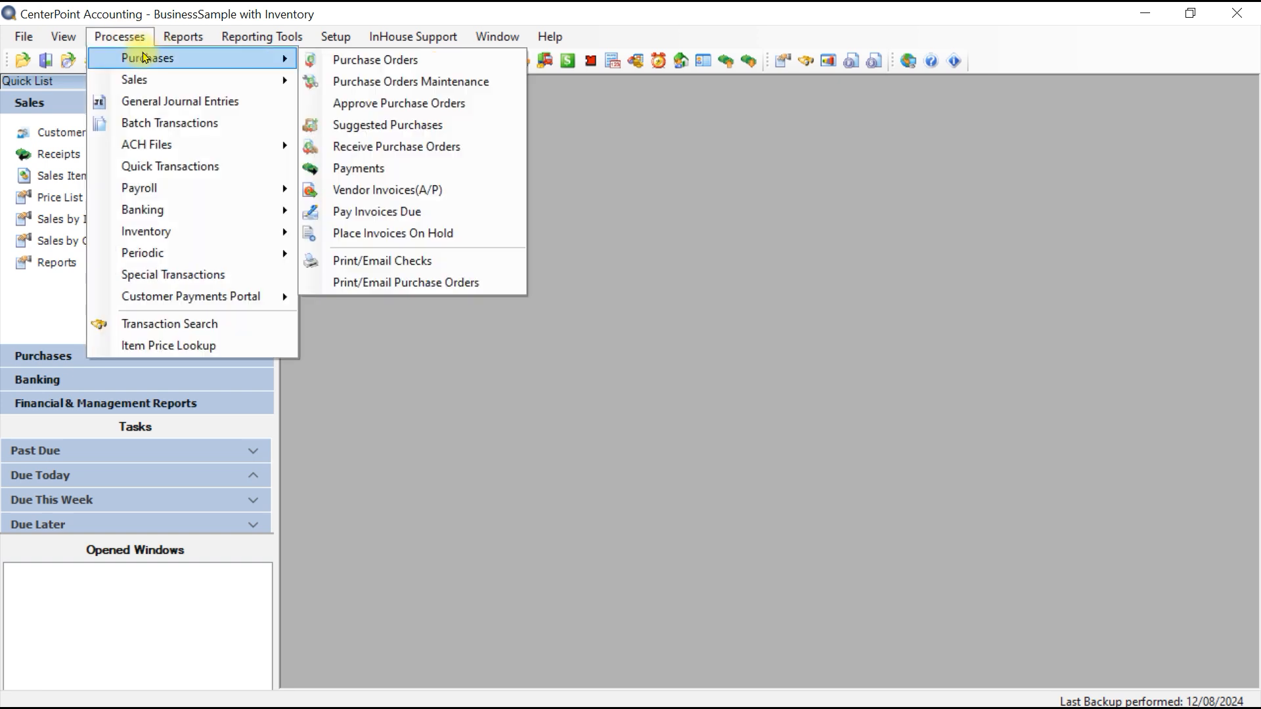
{"action": "left_click", "coordinate": [341, 61]}
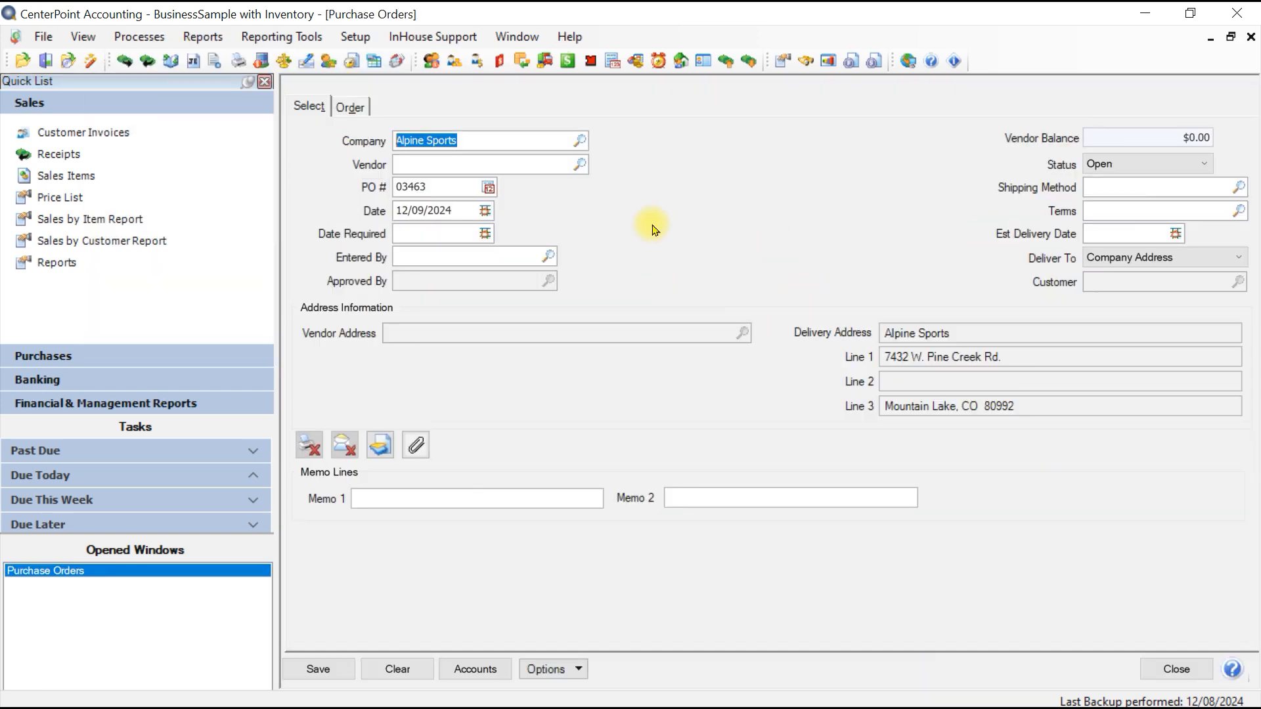
{"action": "left_click", "coordinate": [487, 160]}
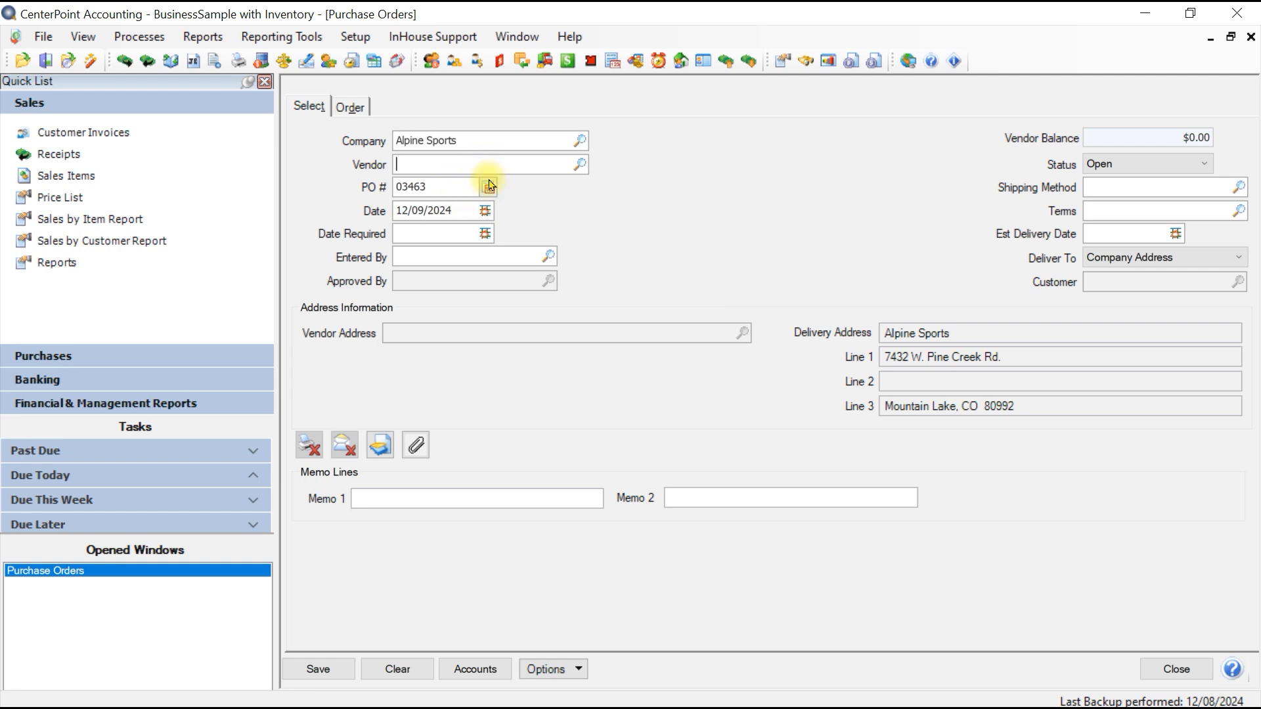
{"action": "type", "text": "pro"}
{"action": "key", "text": "Tab"}
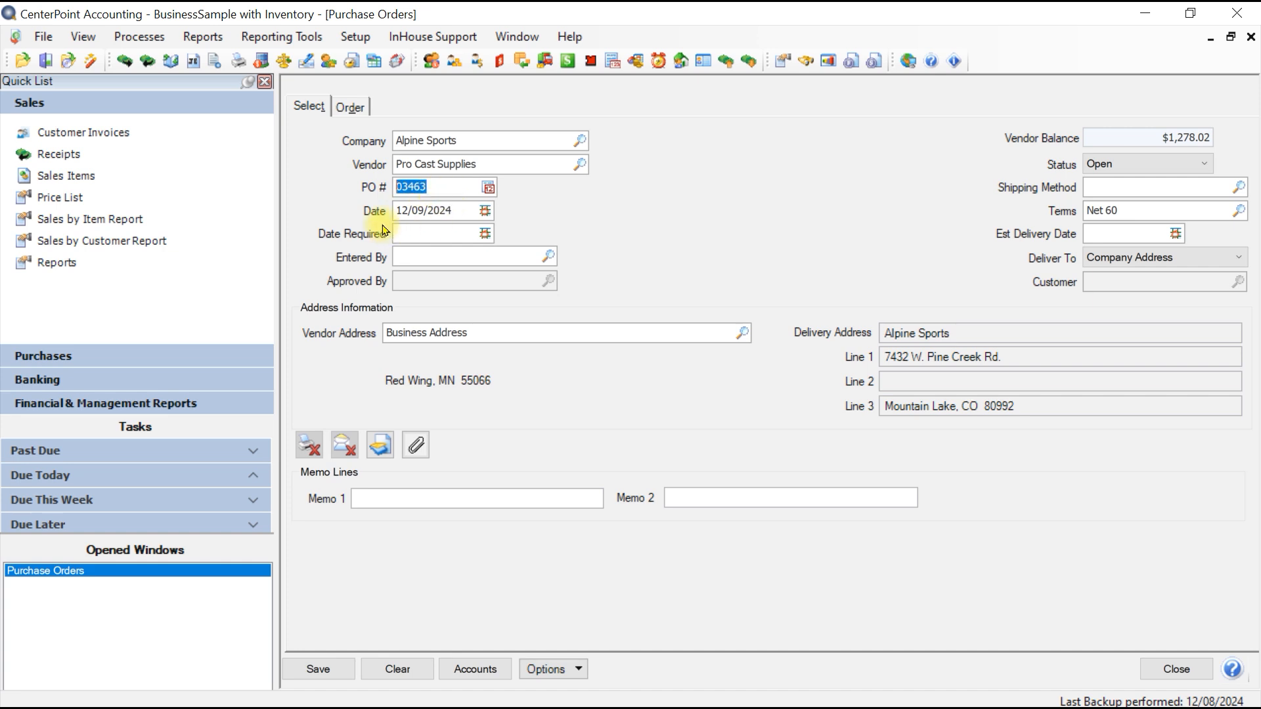
Set the purchase order's Date Required to 12/23/2024
{"action": "left_click", "coordinate": [411, 235]}
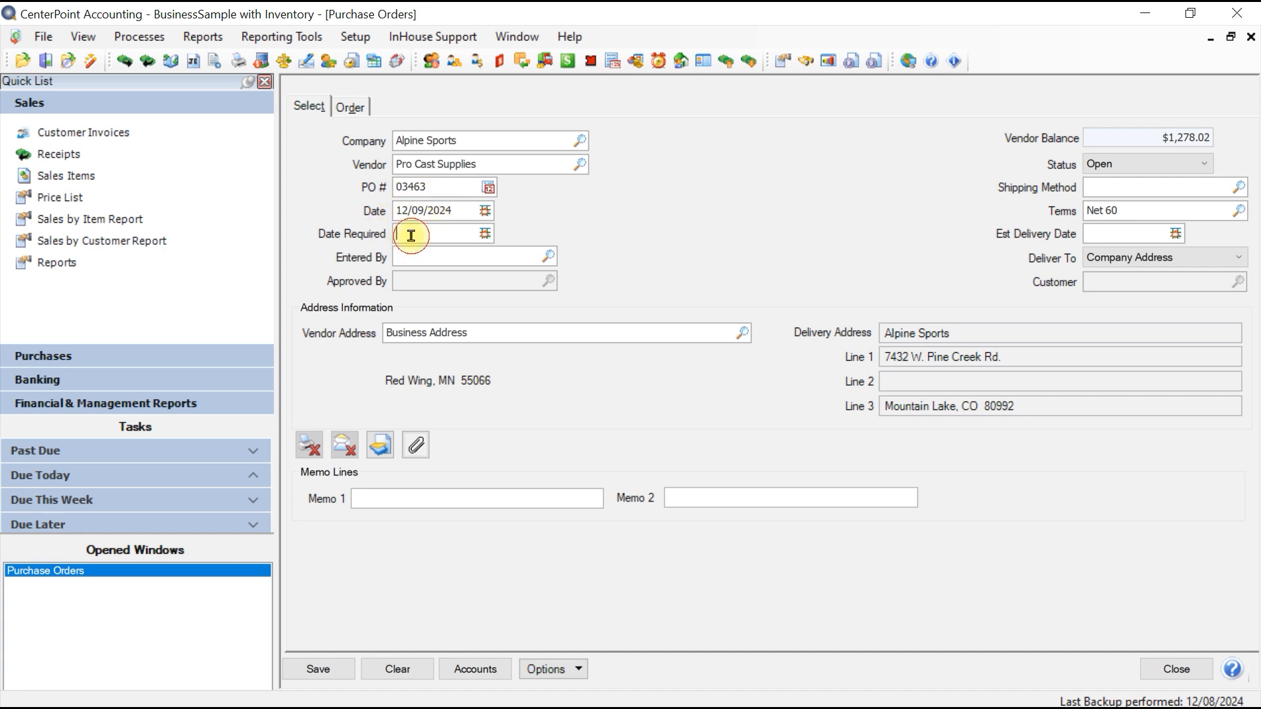
{"action": "type", "text": "12/"}
{"action": "type", "text": "23/202"}
{"action": "type", "text": "4"}
{"action": "key", "text": "Tab"}
Check the Purchaser name type on the order-entry person's record in Names, then save and close the record
{"action": "left_click", "coordinate": [355, 36]}
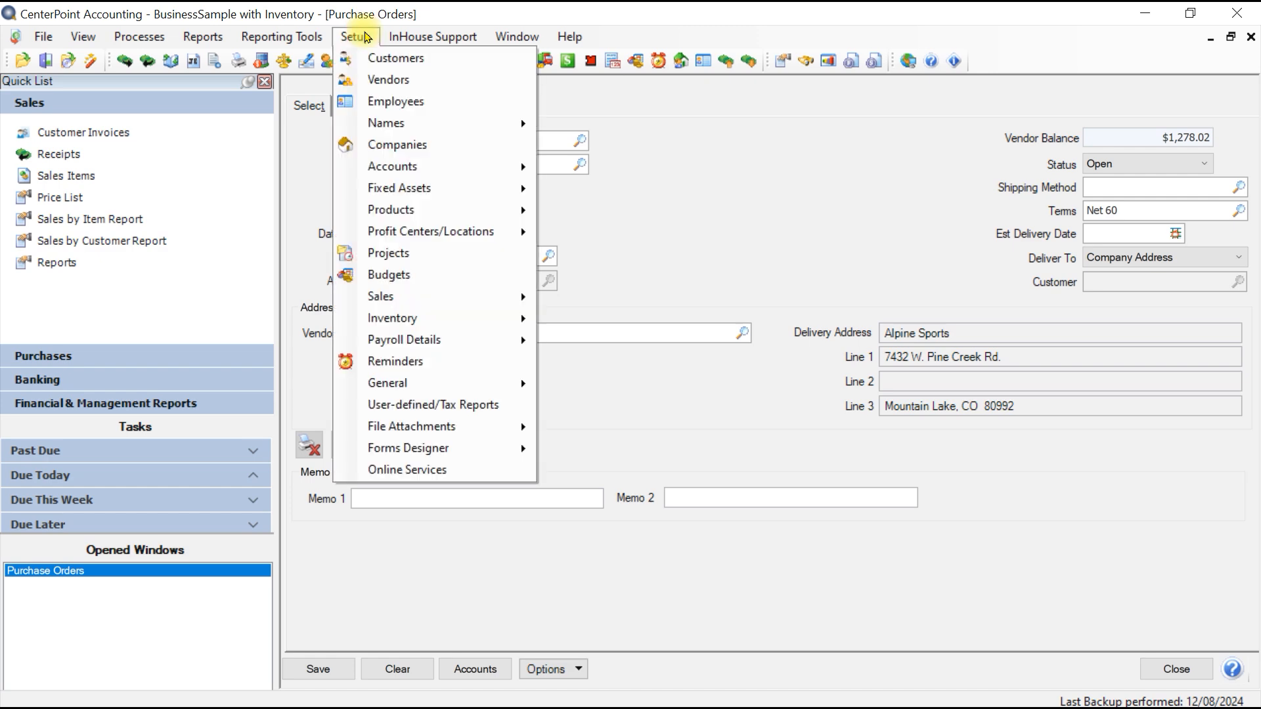
{"action": "mouse_move", "coordinate": [422, 124]}
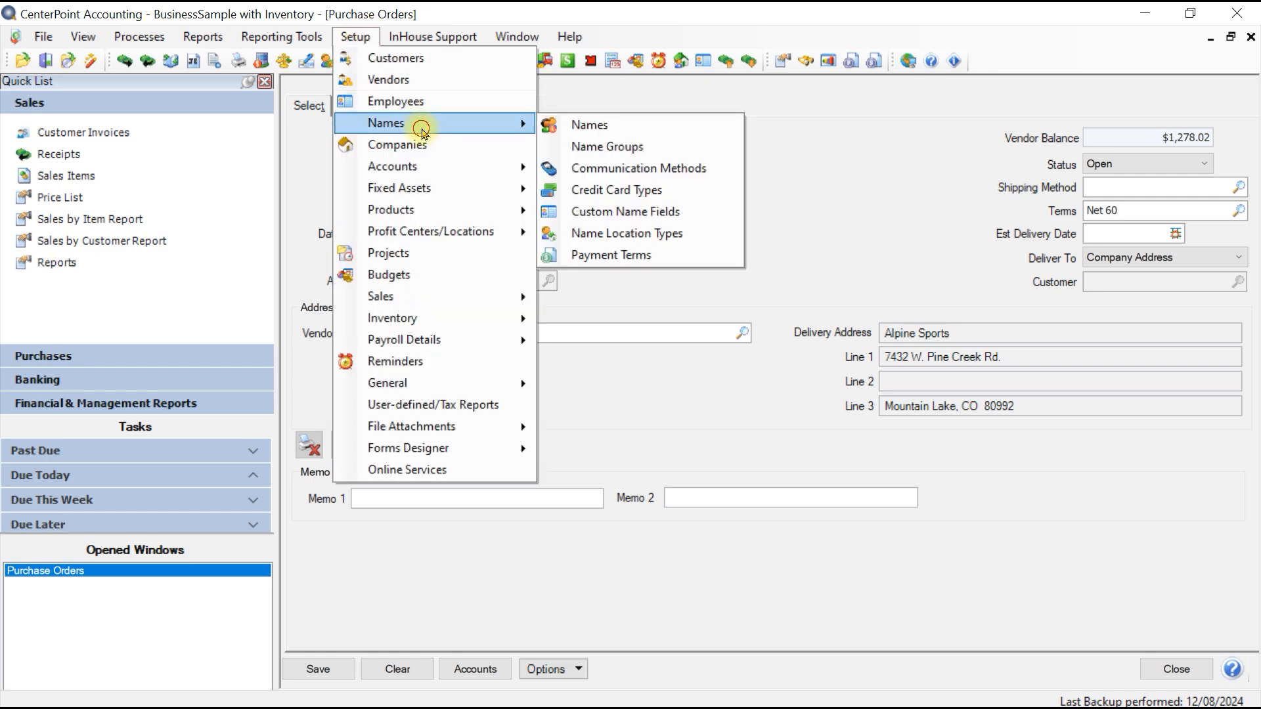
{"action": "left_click", "coordinate": [588, 124]}
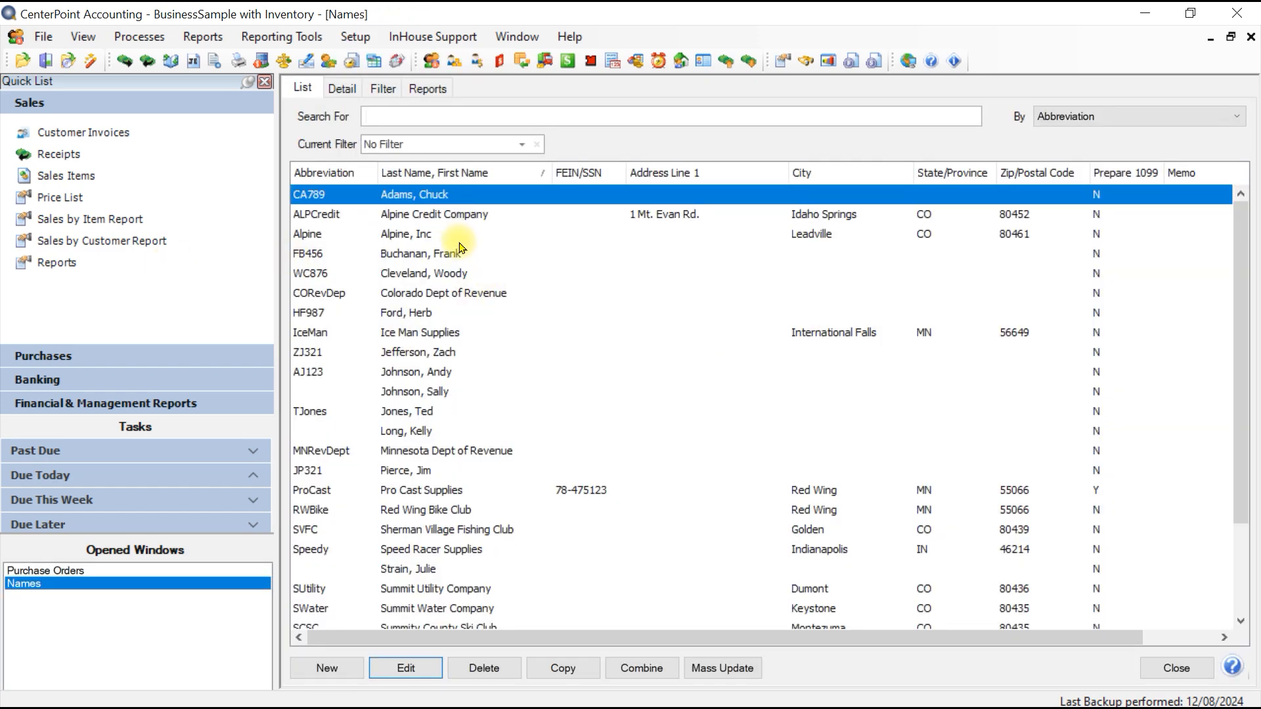
{"action": "left_click", "coordinate": [419, 431]}
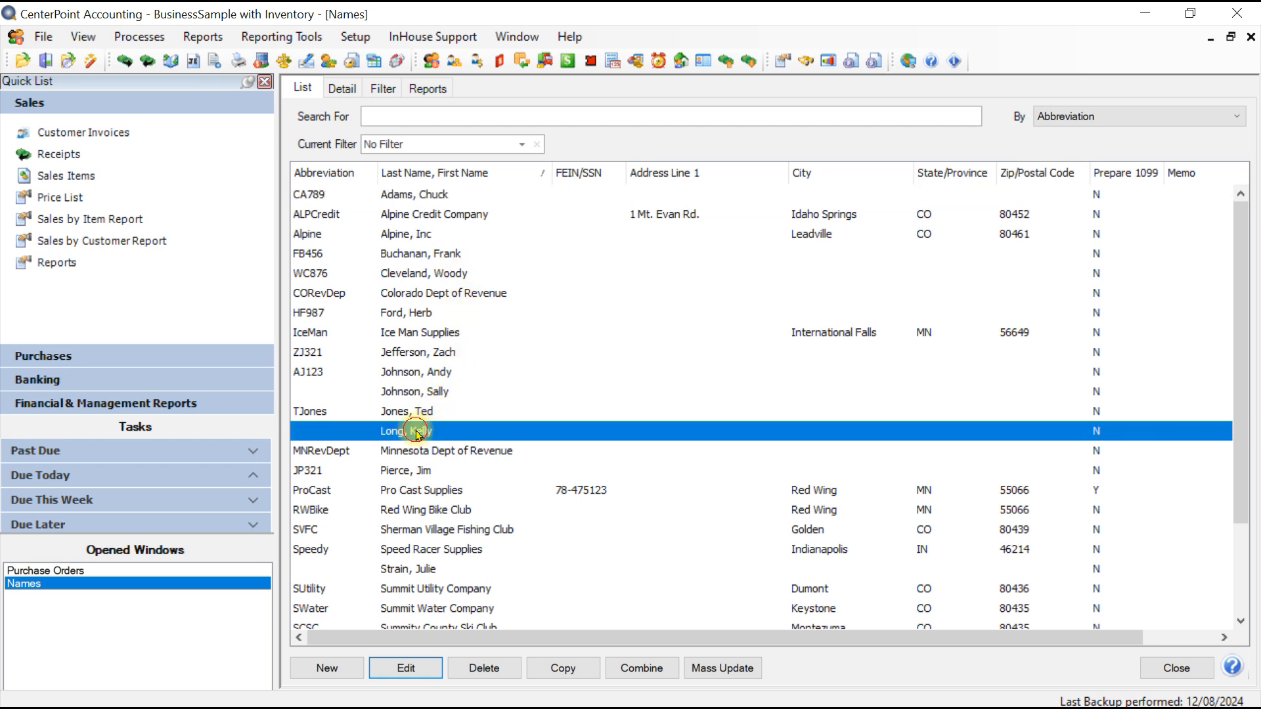
{"action": "left_click", "coordinate": [410, 668]}
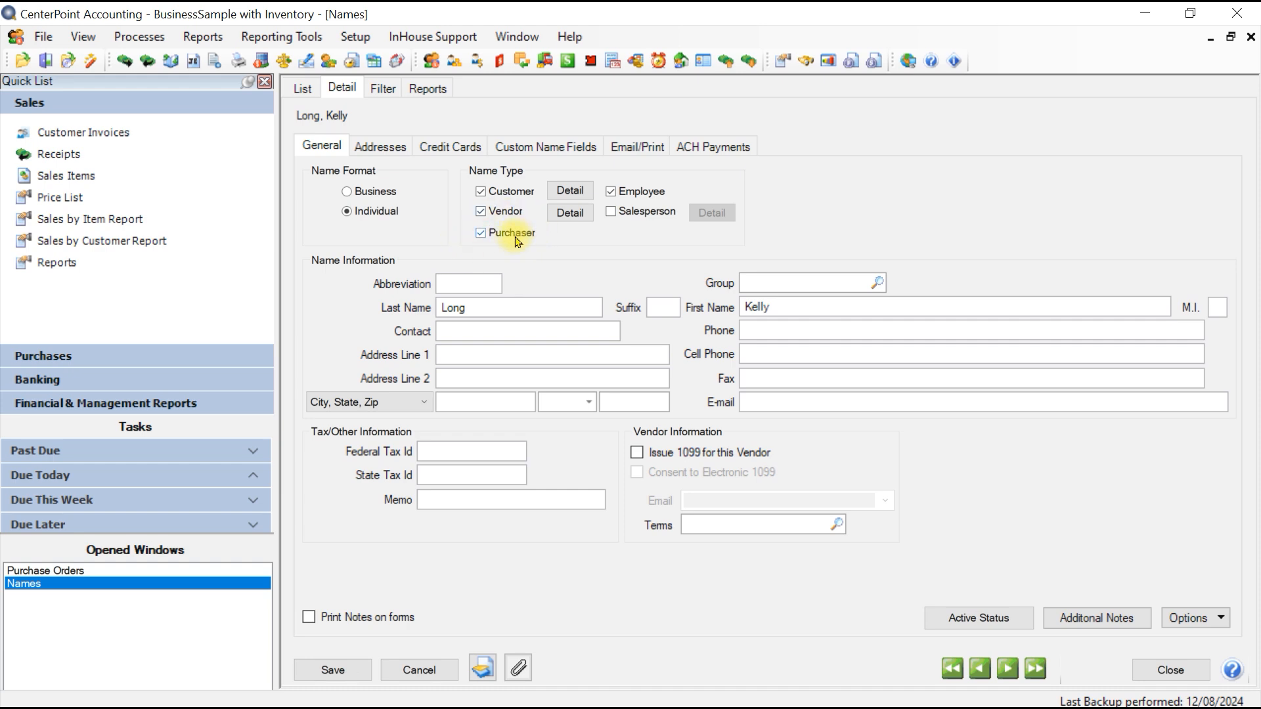
{"action": "left_click", "coordinate": [332, 670]}
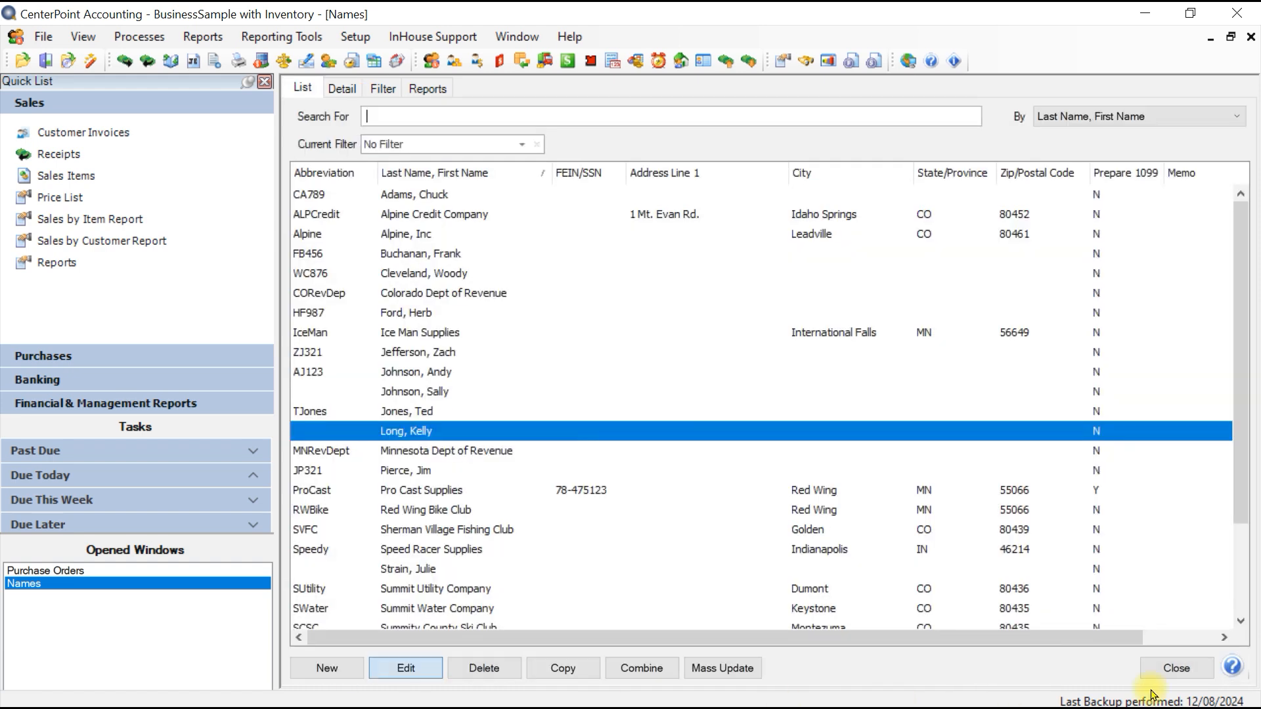
{"action": "left_click", "coordinate": [1188, 677]}
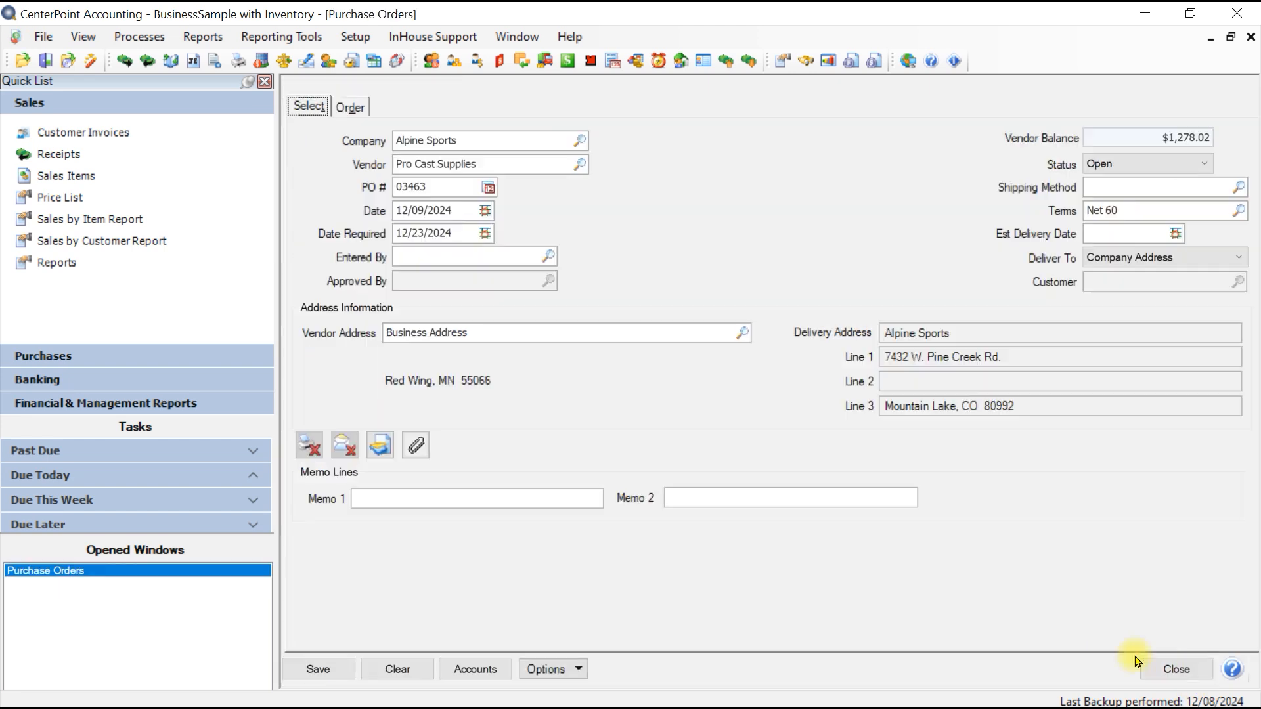
Fill Entered By with the reviewed purchaser's name from the lookup and choose Open as the order status
{"action": "left_click", "coordinate": [549, 255]}
{"action": "left_click", "coordinate": [478, 310]}
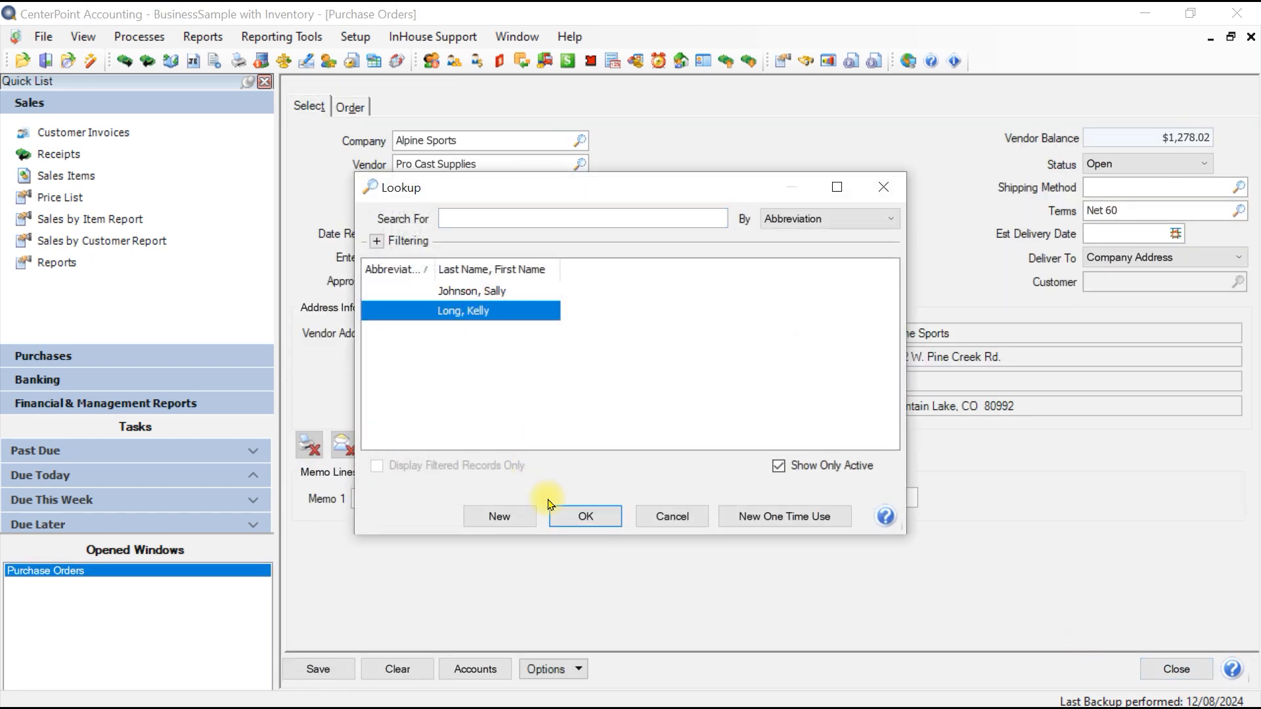
{"action": "left_click", "coordinate": [585, 515]}
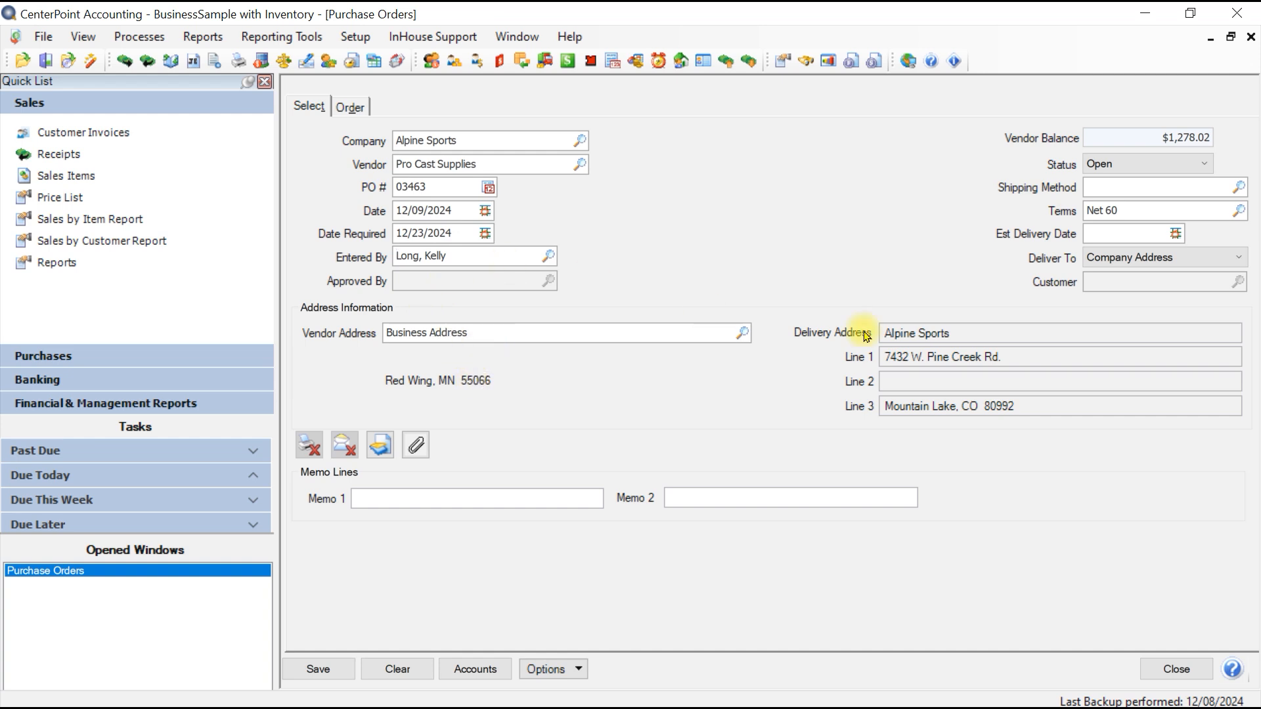
{"action": "left_click", "coordinate": [1202, 169]}
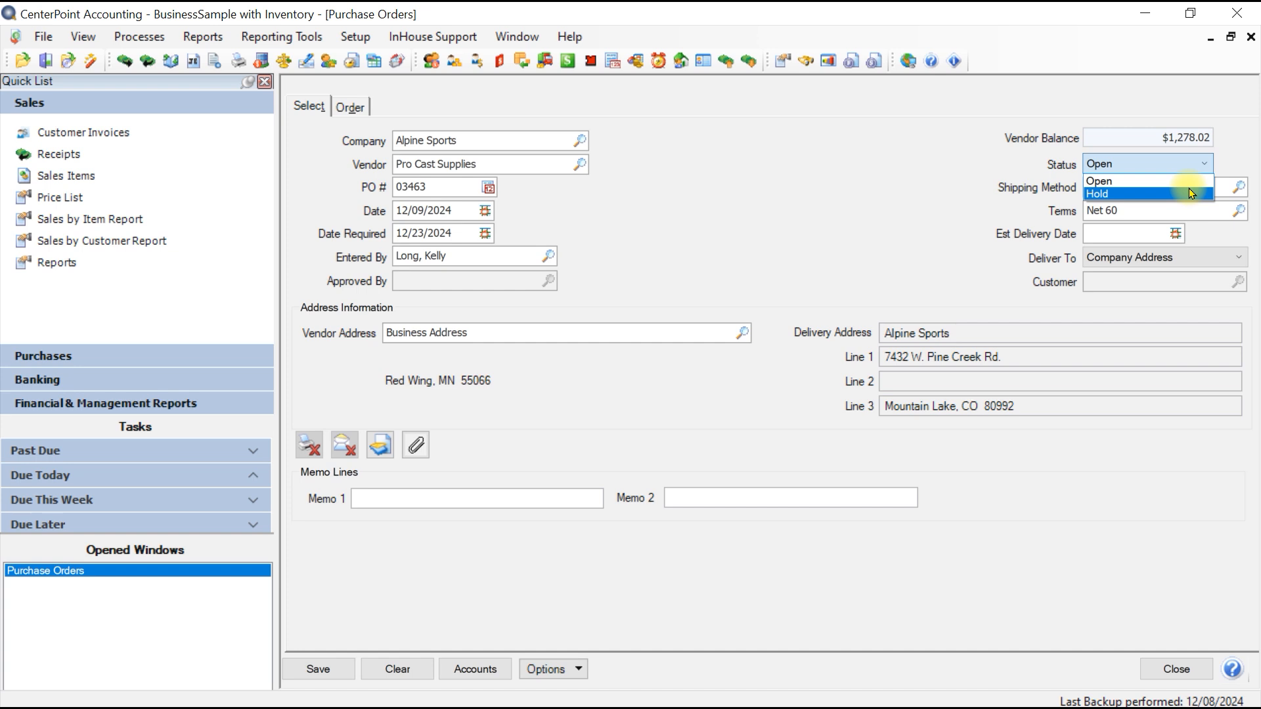
{"action": "left_click", "coordinate": [1193, 183]}
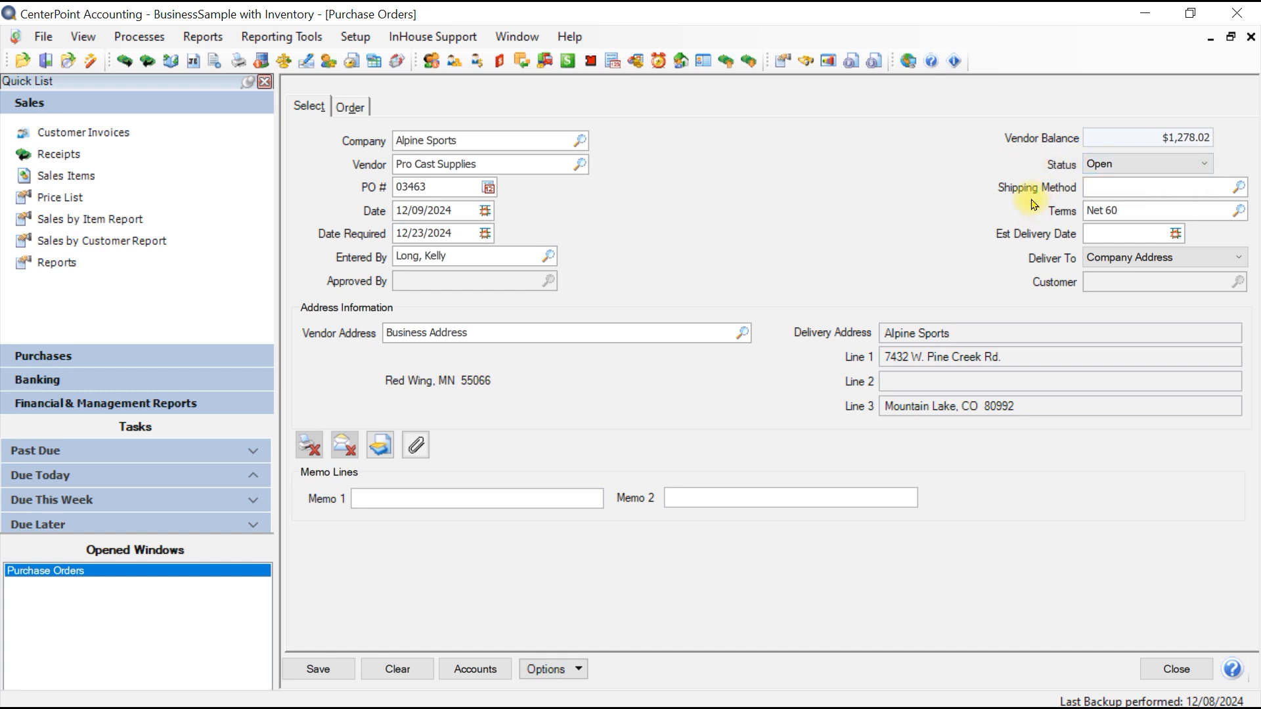
Set the shipping method to USPS First Class and the estimated delivery date to 12/20/2024
{"action": "left_click", "coordinate": [1239, 188]}
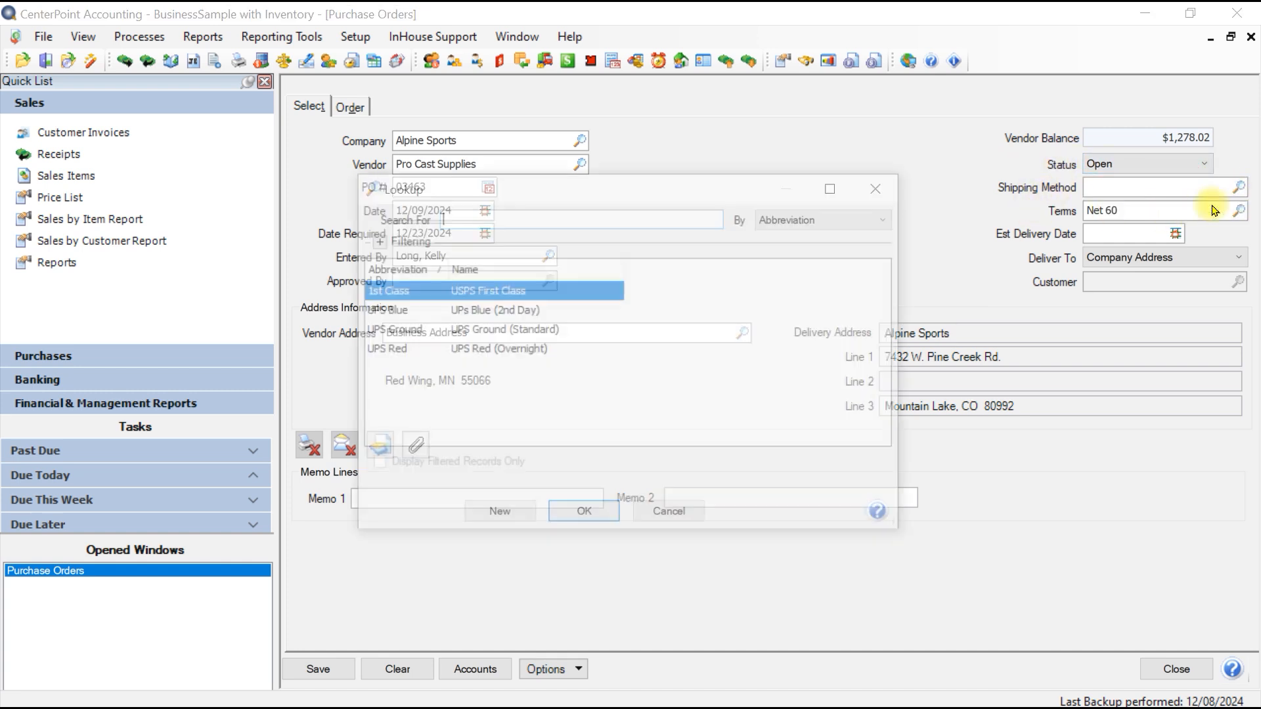
{"action": "left_click", "coordinate": [566, 506]}
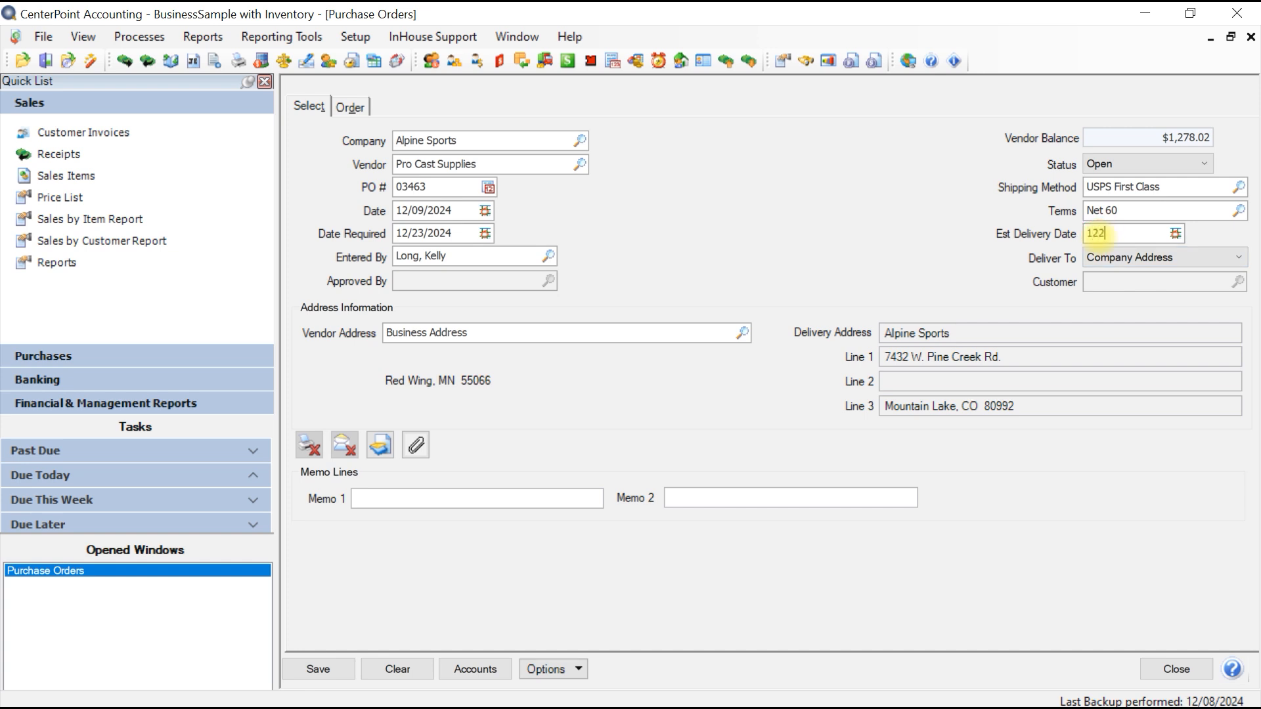
{"action": "key", "text": "Tab"}
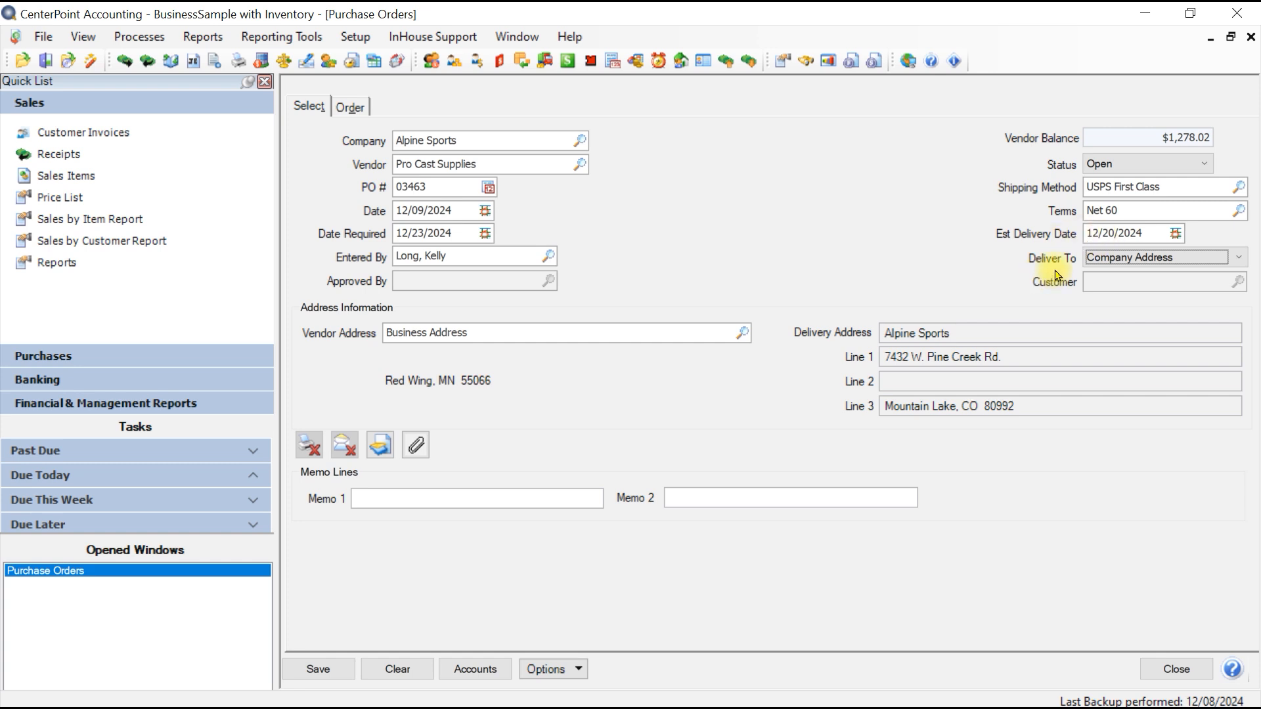
Try Customer and Other as the Deliver To options, checking the customer lookup and the delivery address field
{"action": "left_click", "coordinate": [1239, 259]}
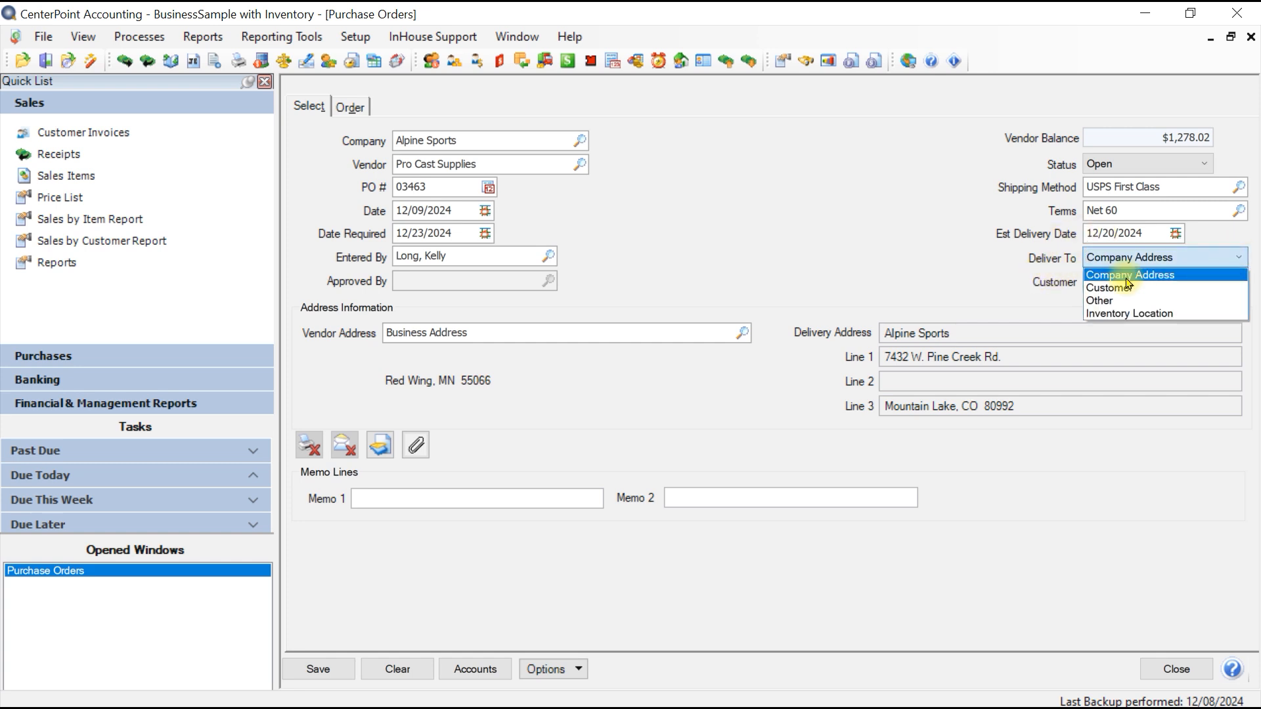
{"action": "left_click", "coordinate": [1103, 289]}
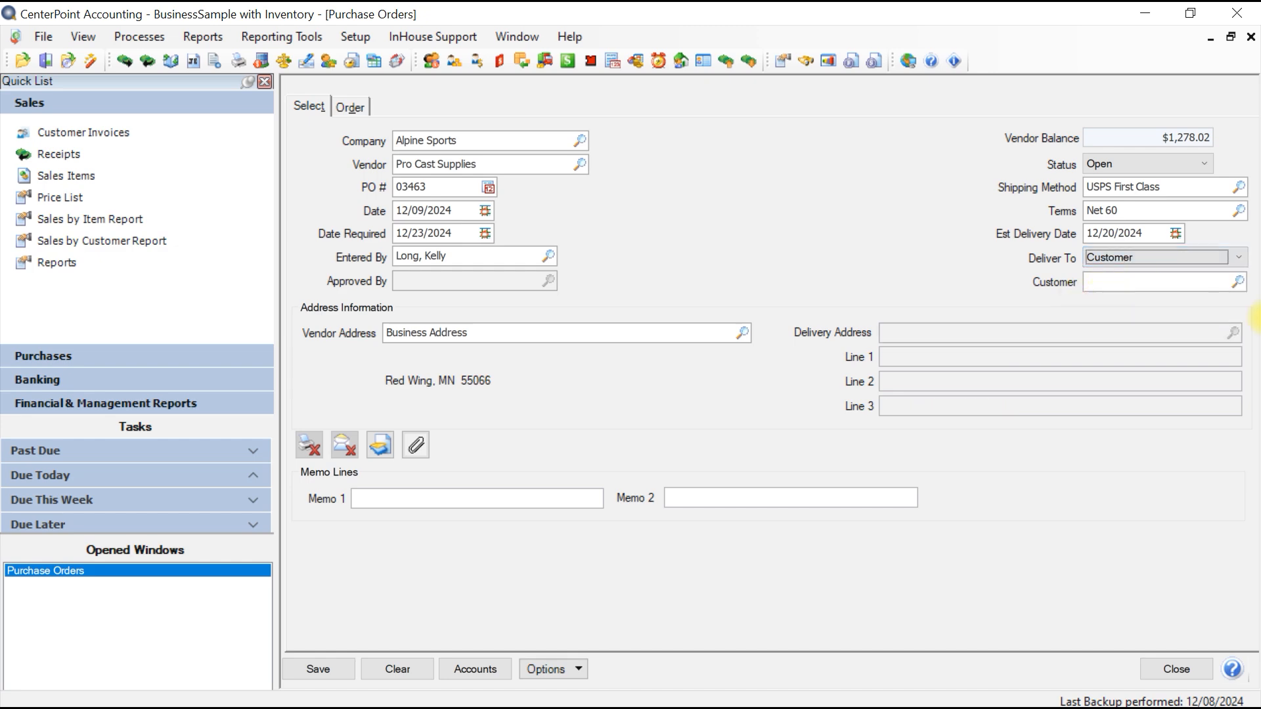
{"action": "left_click", "coordinate": [1239, 283]}
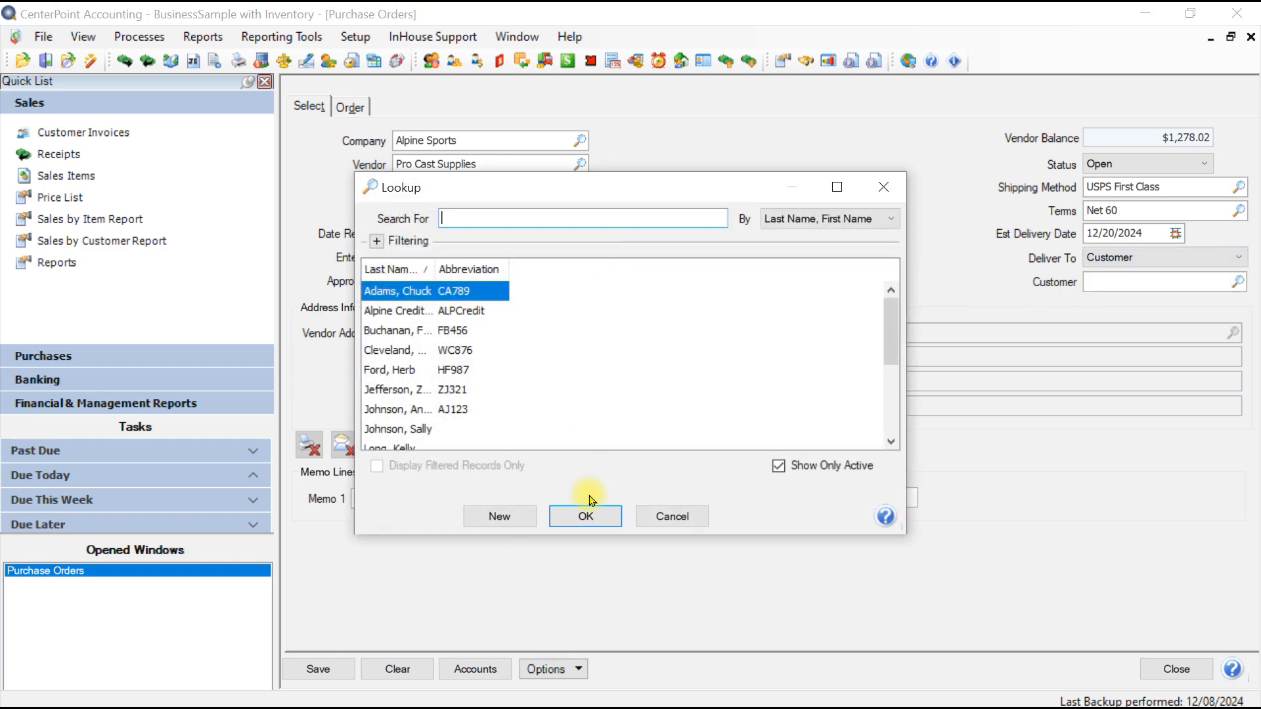
{"action": "left_click", "coordinate": [669, 512]}
{"action": "left_click", "coordinate": [1238, 258]}
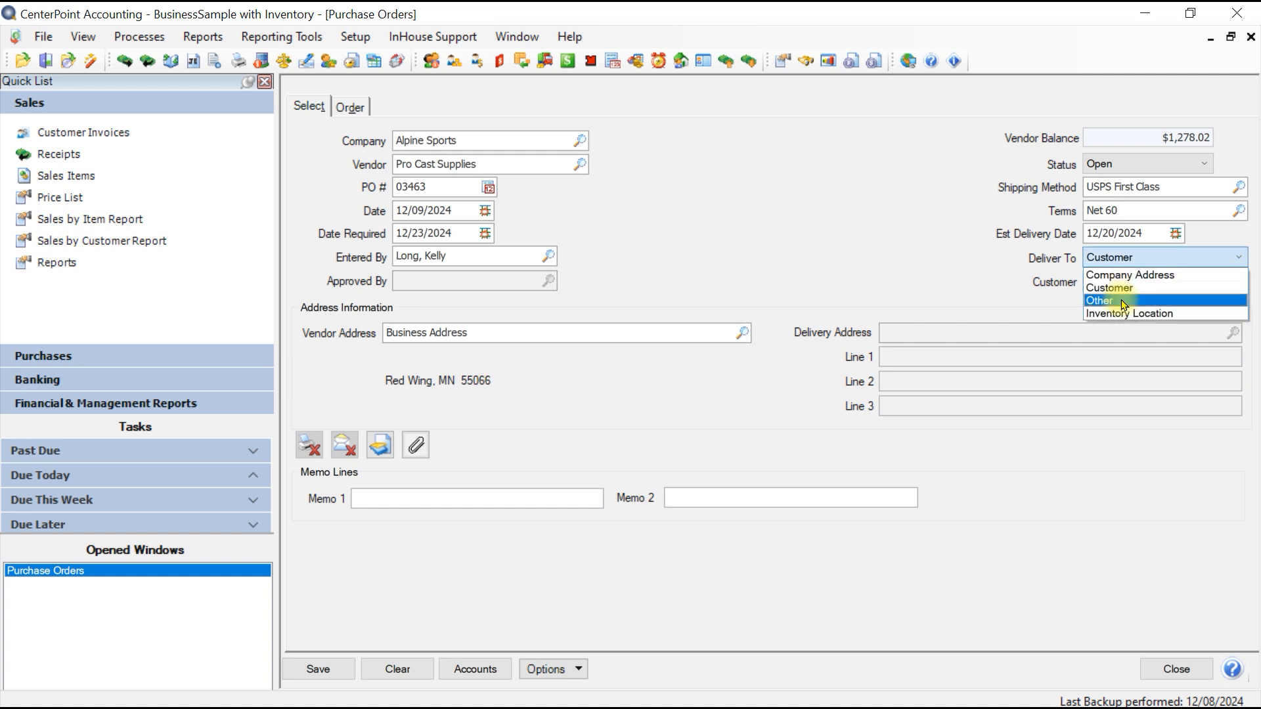
{"action": "left_click", "coordinate": [1124, 305]}
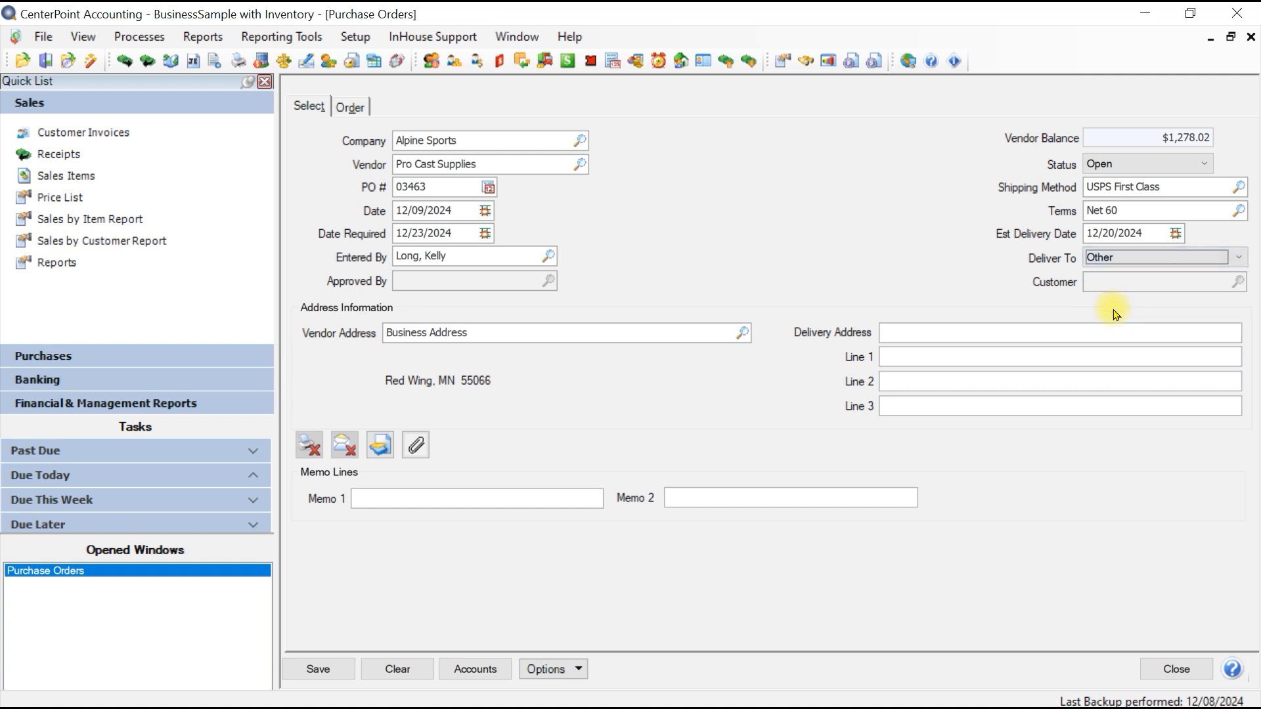
{"action": "left_click", "coordinate": [907, 341]}
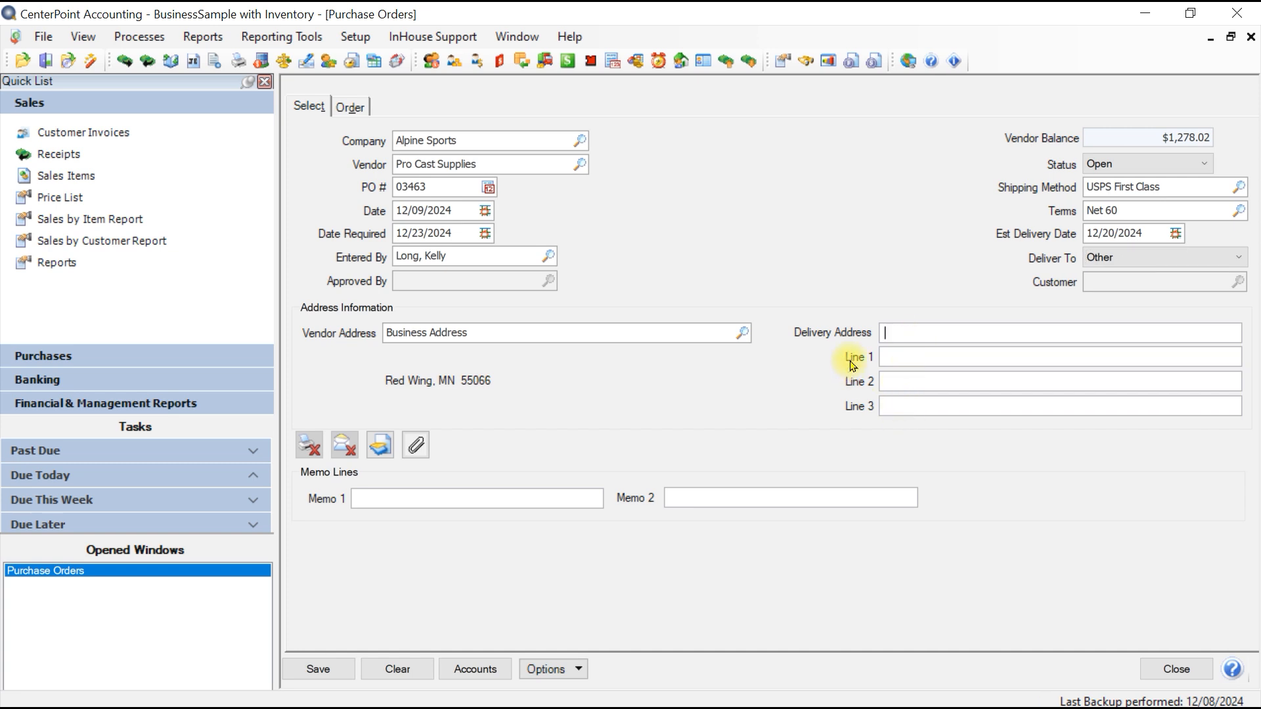
Try Inventory Location as the Deliver To option, check its location lookup, and restore Company Address
{"action": "left_click", "coordinate": [1202, 259]}
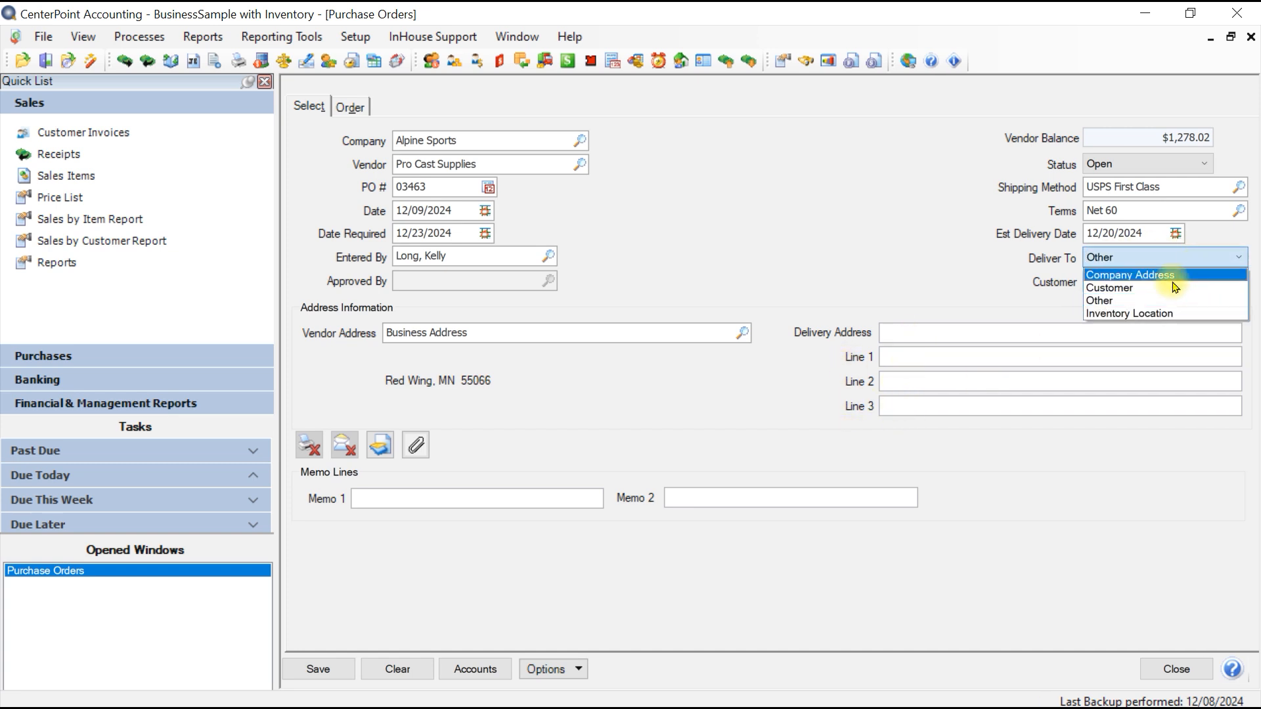
{"action": "left_click", "coordinate": [1126, 315]}
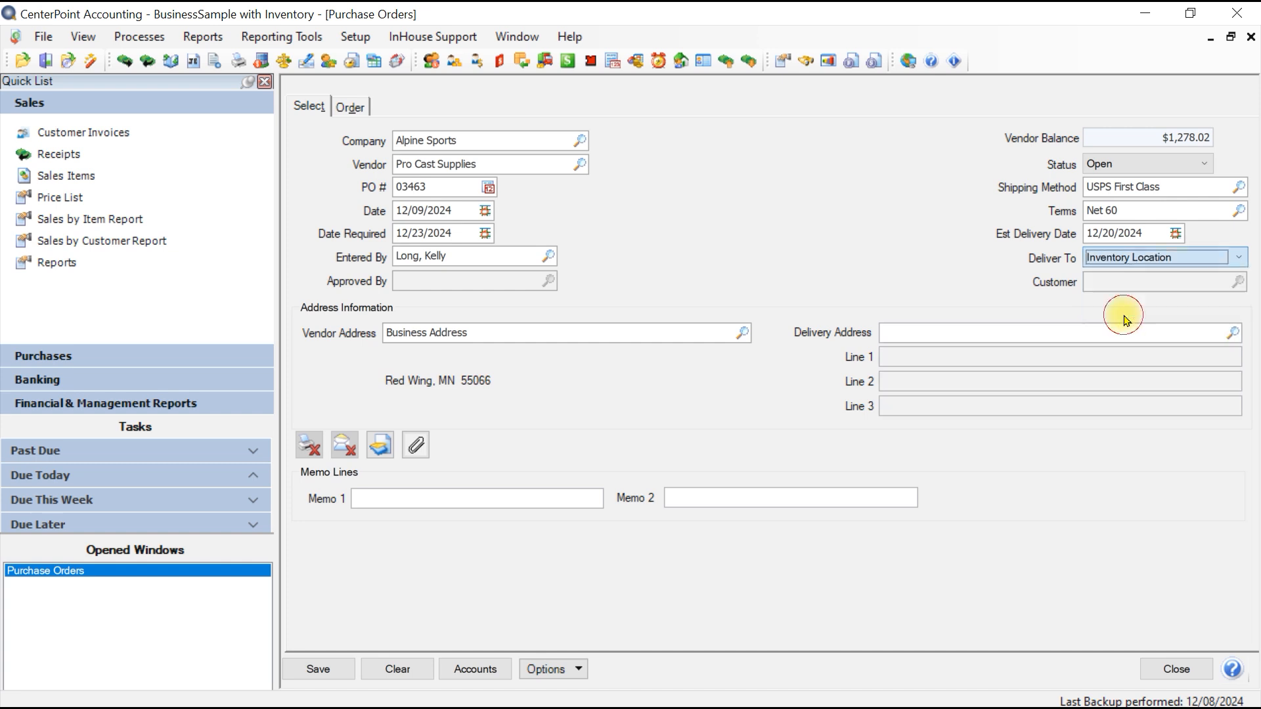
{"action": "left_click", "coordinate": [1233, 333]}
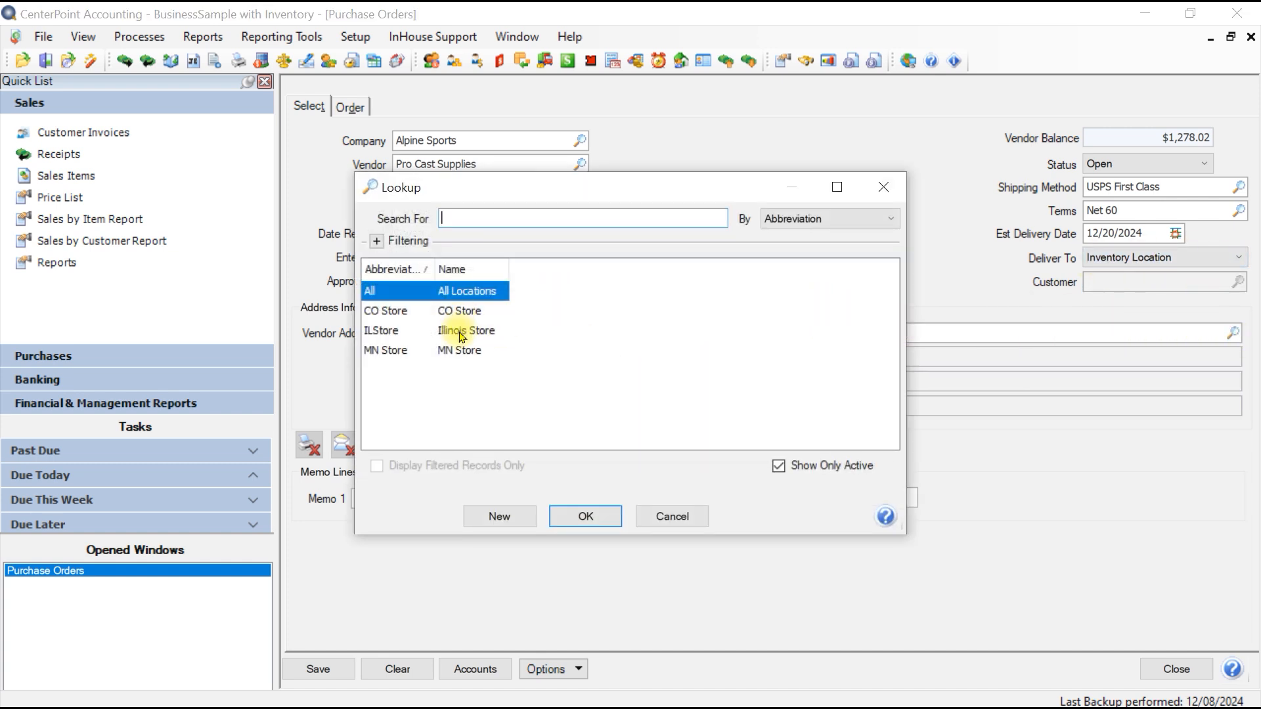
{"action": "left_click", "coordinate": [673, 517]}
{"action": "left_click", "coordinate": [1227, 264]}
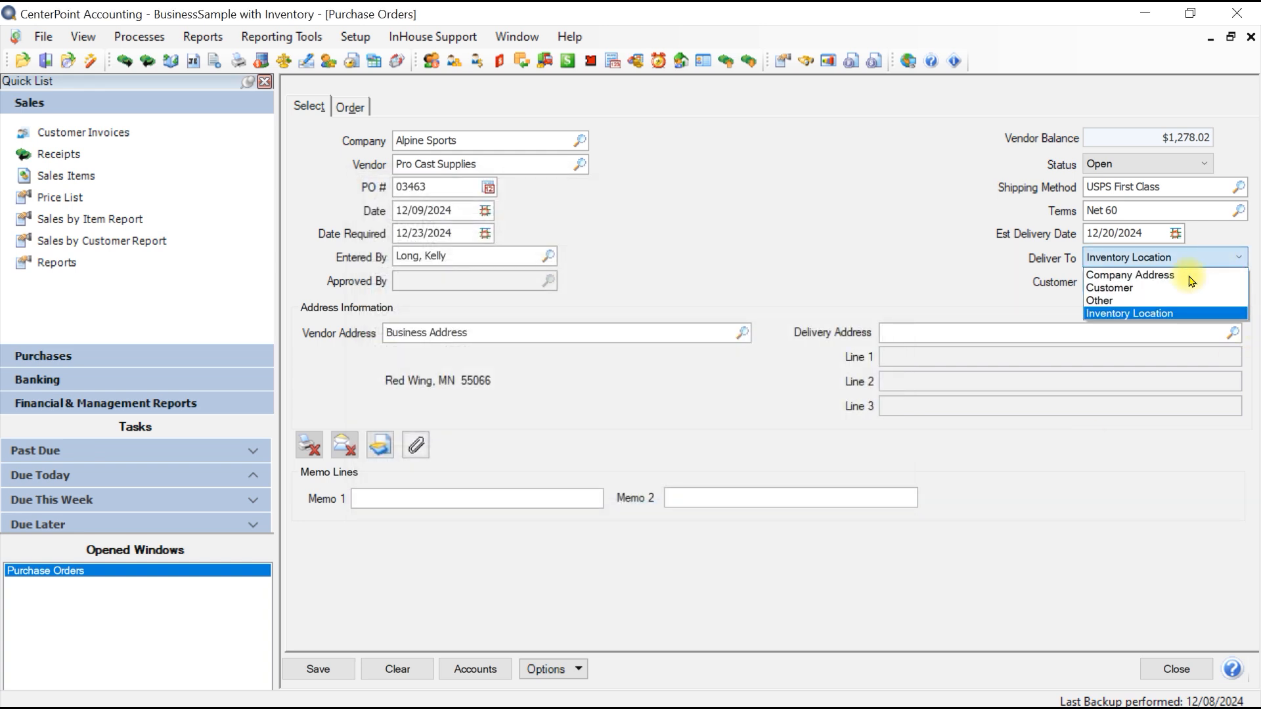
{"action": "left_click", "coordinate": [1117, 272]}
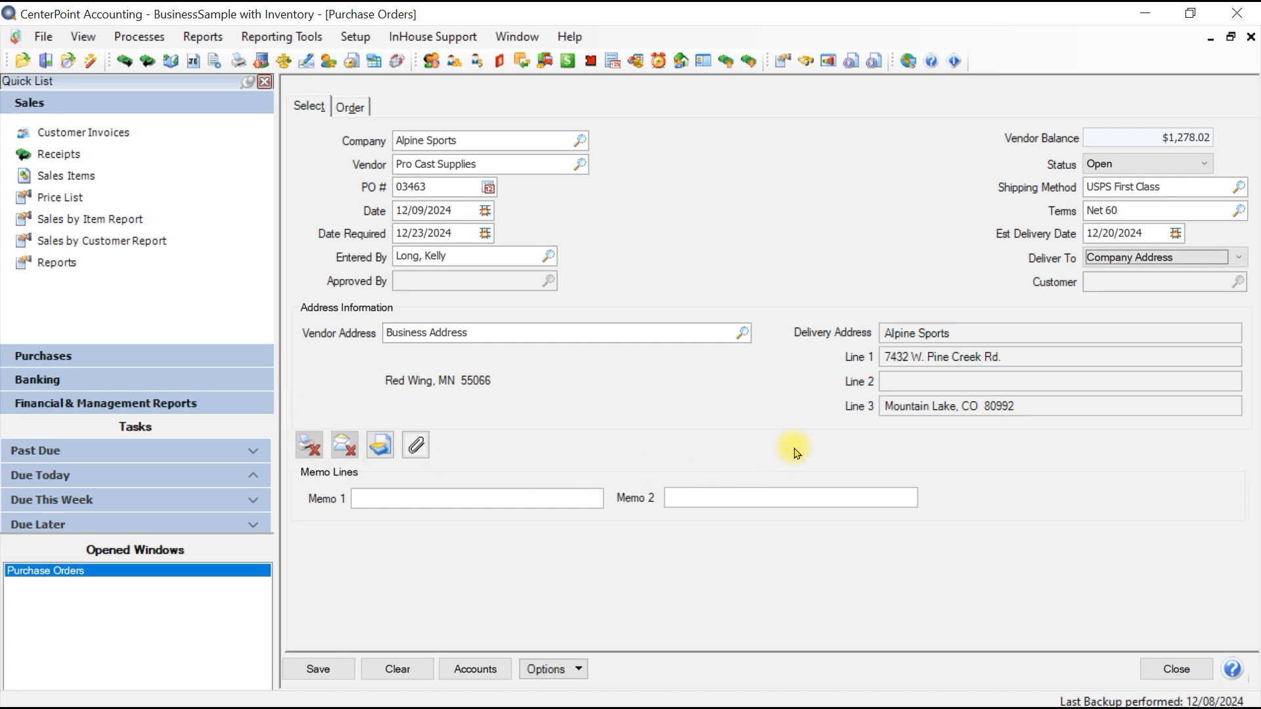
Add the inventory item Pro Cast Rod & Spin Reel as the first line of the order
{"action": "left_click", "coordinate": [399, 497]}
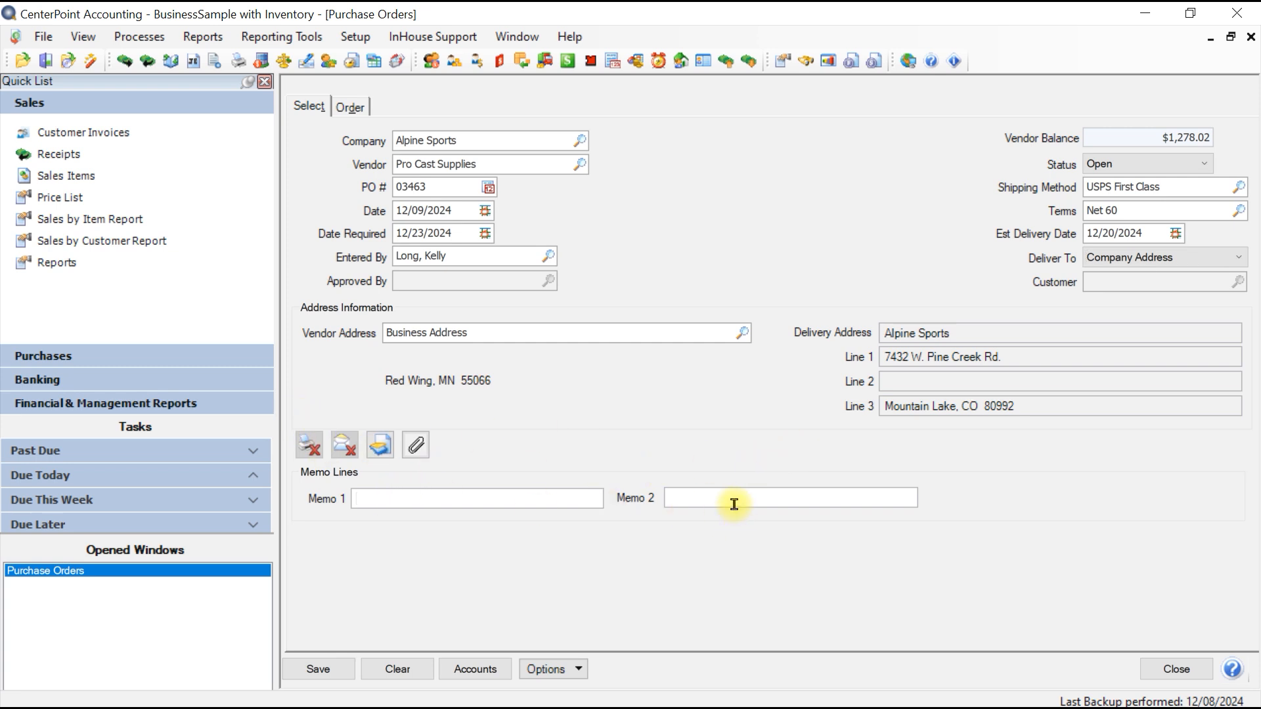
{"action": "left_click", "coordinate": [337, 111]}
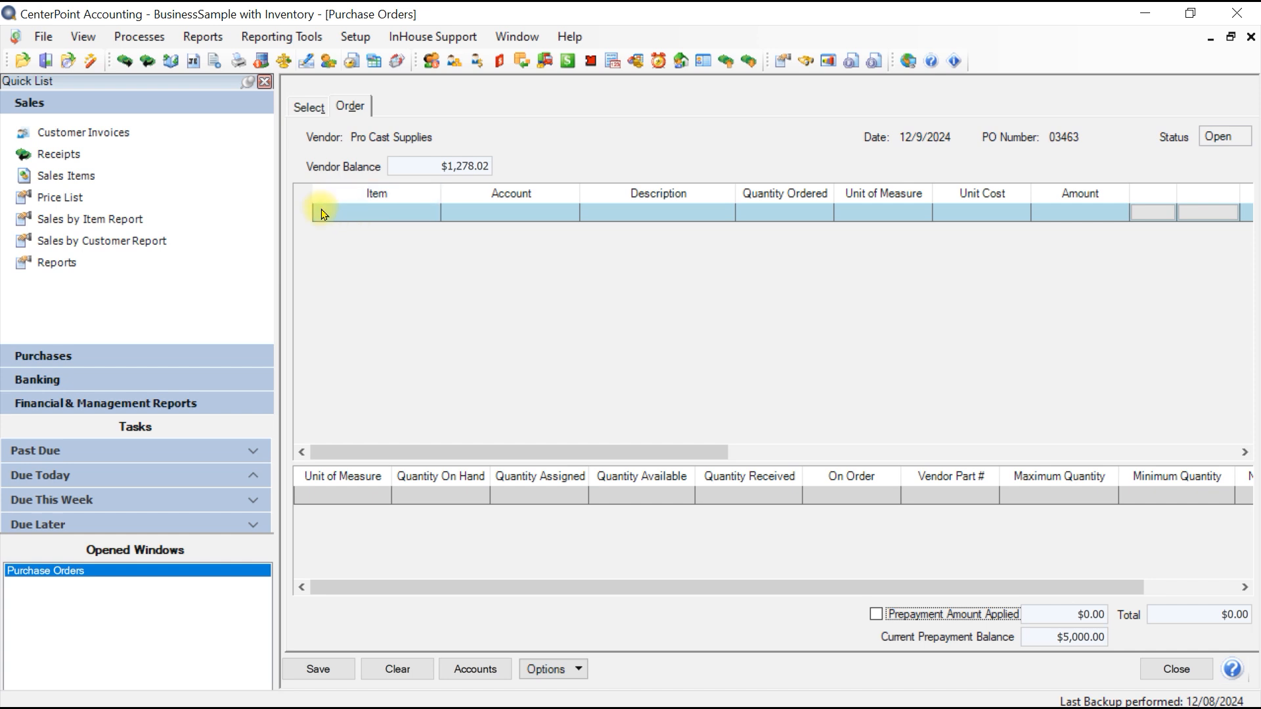
{"action": "left_click", "coordinate": [516, 214]}
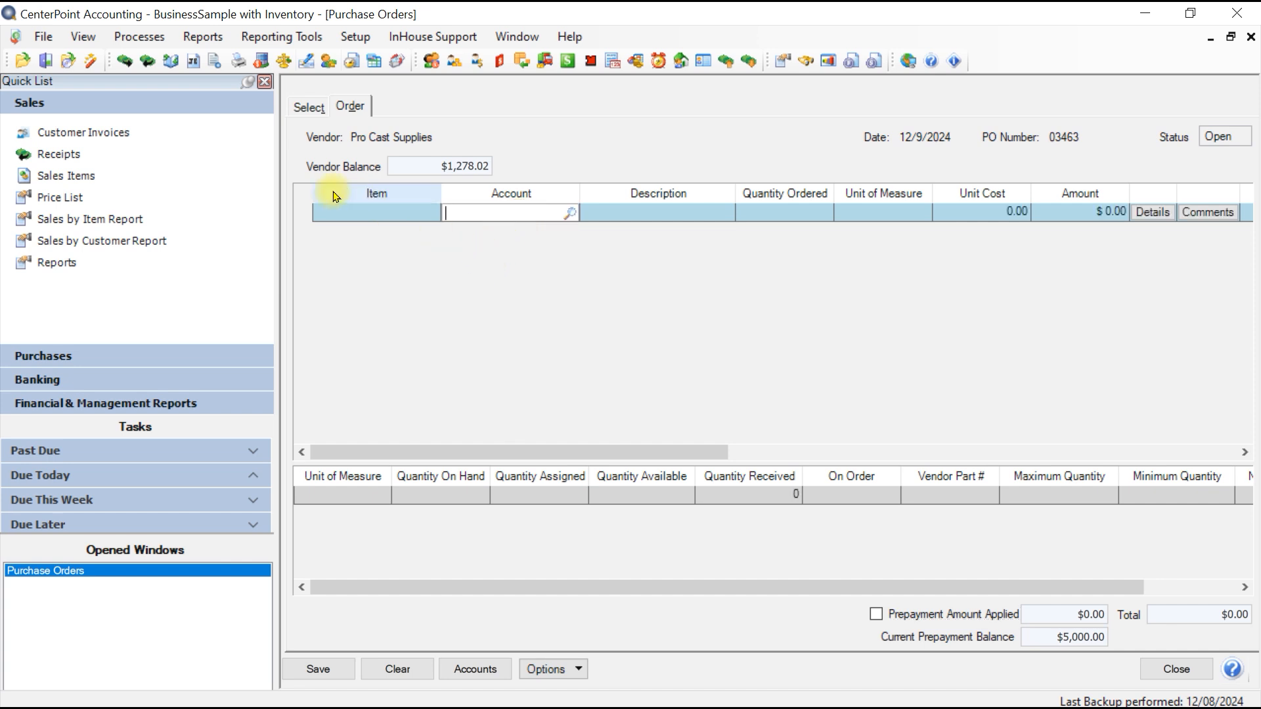
{"action": "left_click", "coordinate": [361, 221]}
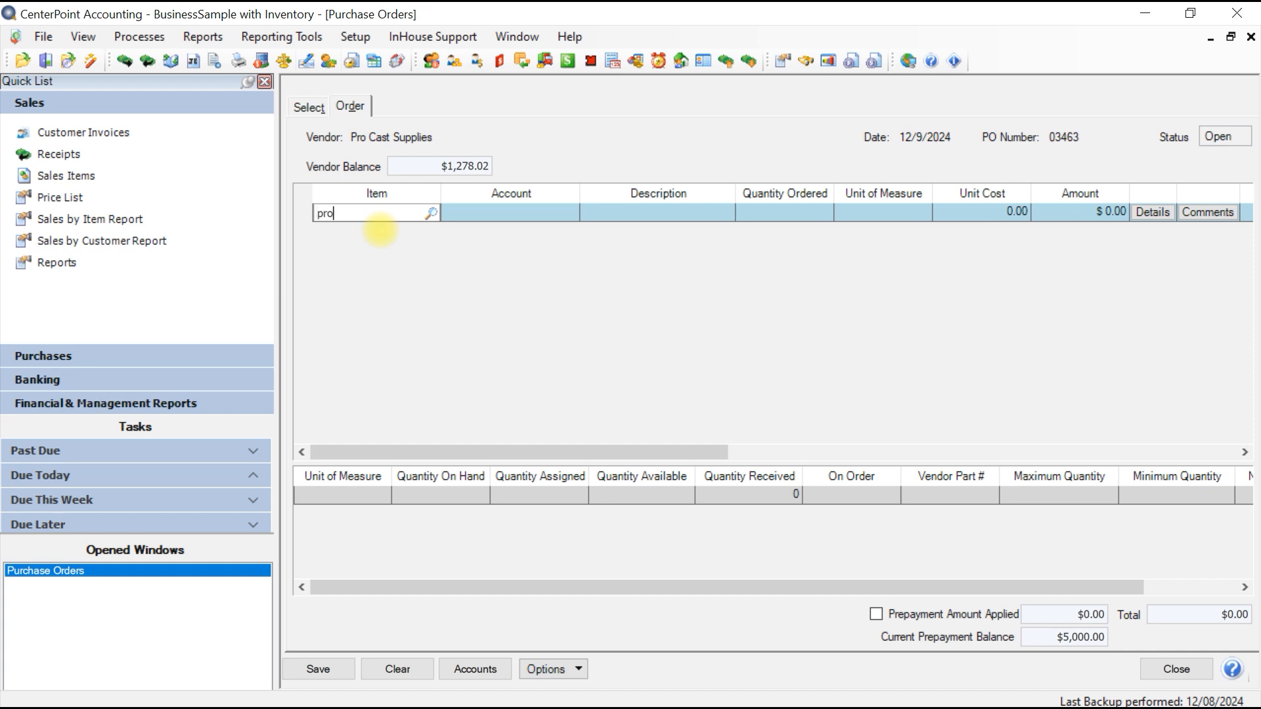
{"action": "type", "text": "pro"}
{"action": "key", "text": "Tab"}
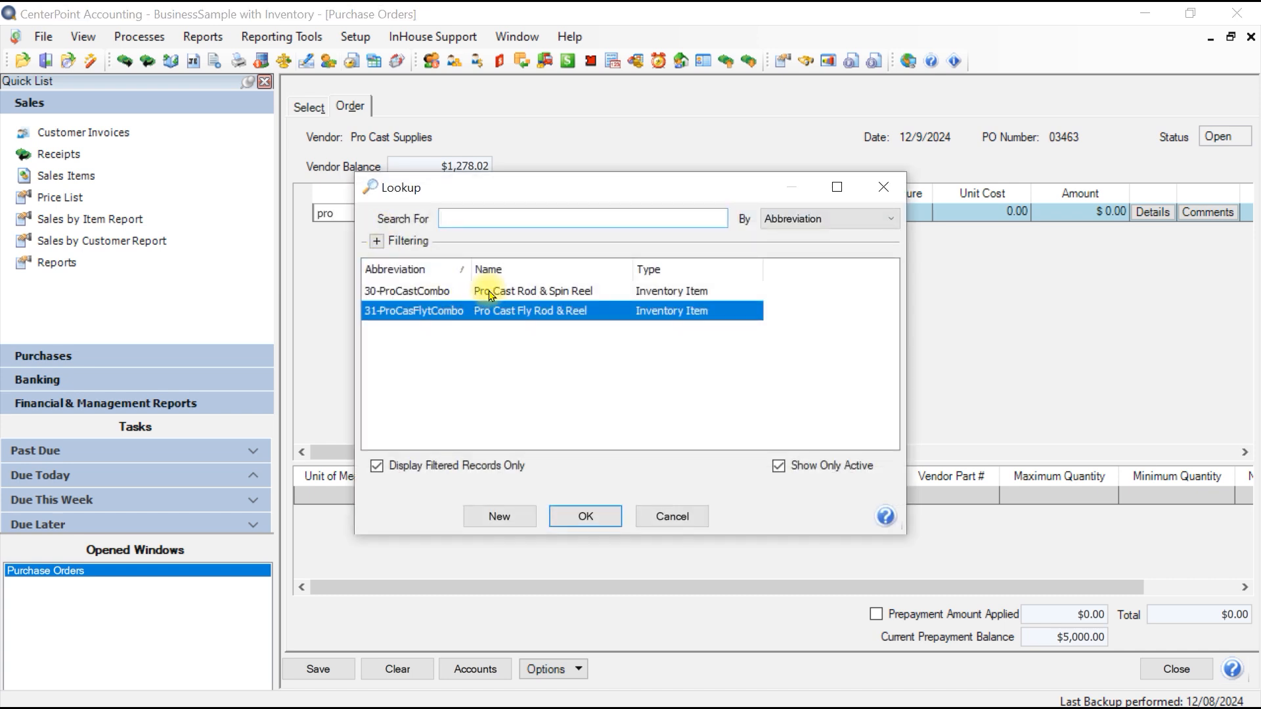
{"action": "left_click", "coordinate": [488, 294]}
{"action": "left_click", "coordinate": [578, 522]}
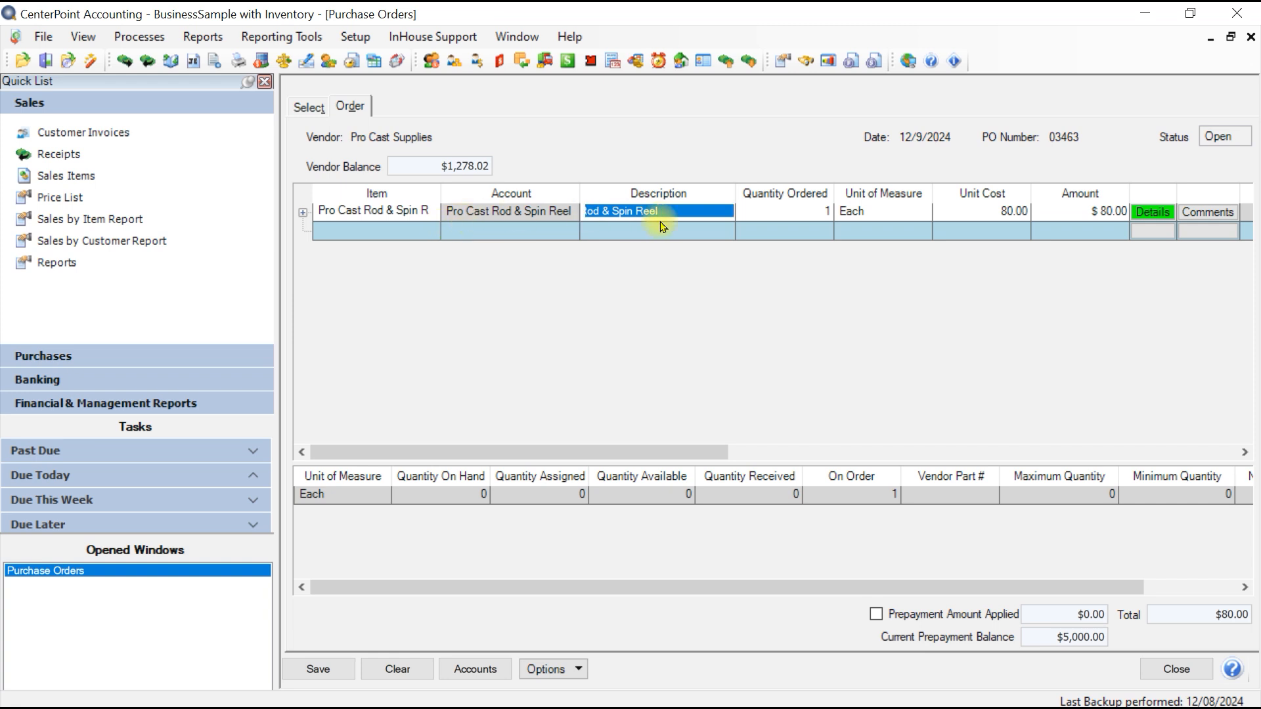
Set the Quantity Ordered of the Pro Cast Rod & Spin Reel line to 5
{"action": "key", "text": "Tab"}
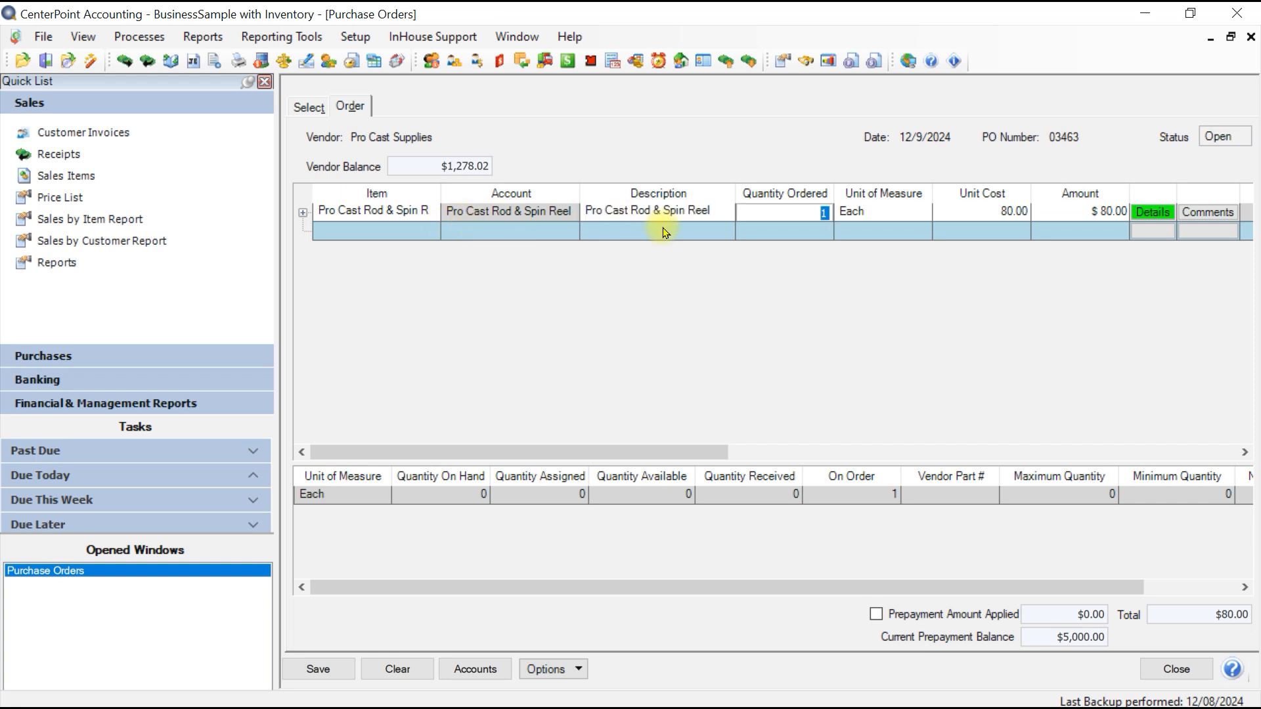
{"action": "type", "text": "5"}
{"action": "key", "text": "Tab"}
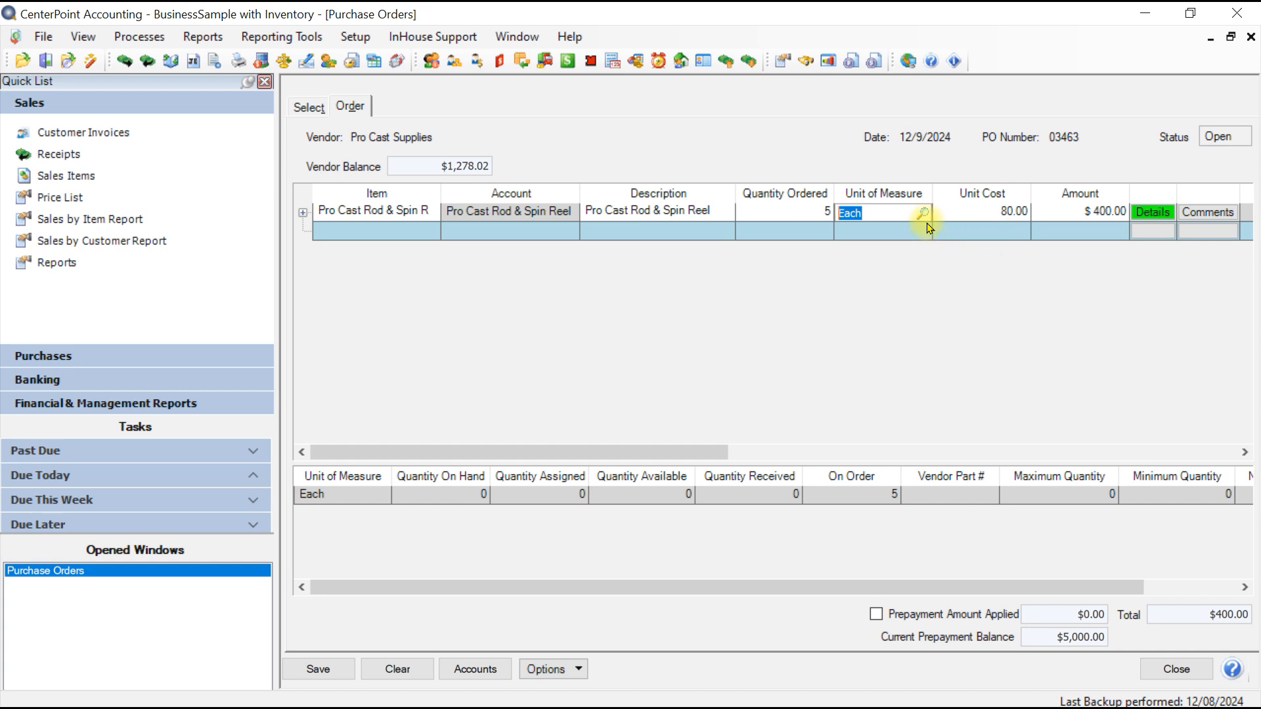
{"action": "left_click", "coordinate": [1001, 213]}
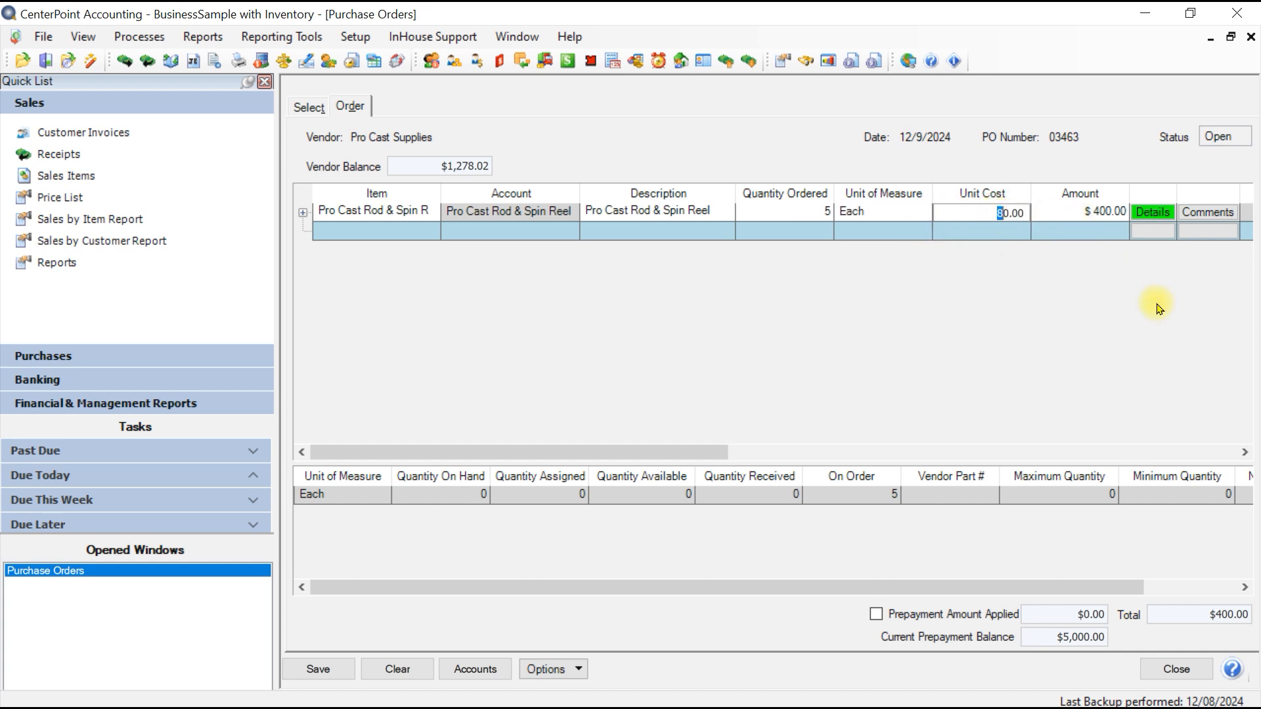
Set the Rod & Spin Reel line's details to profit center Fishing Equipment & Service, location Minnesota Store and inventory location MN Store
{"action": "left_click", "coordinate": [1158, 223]}
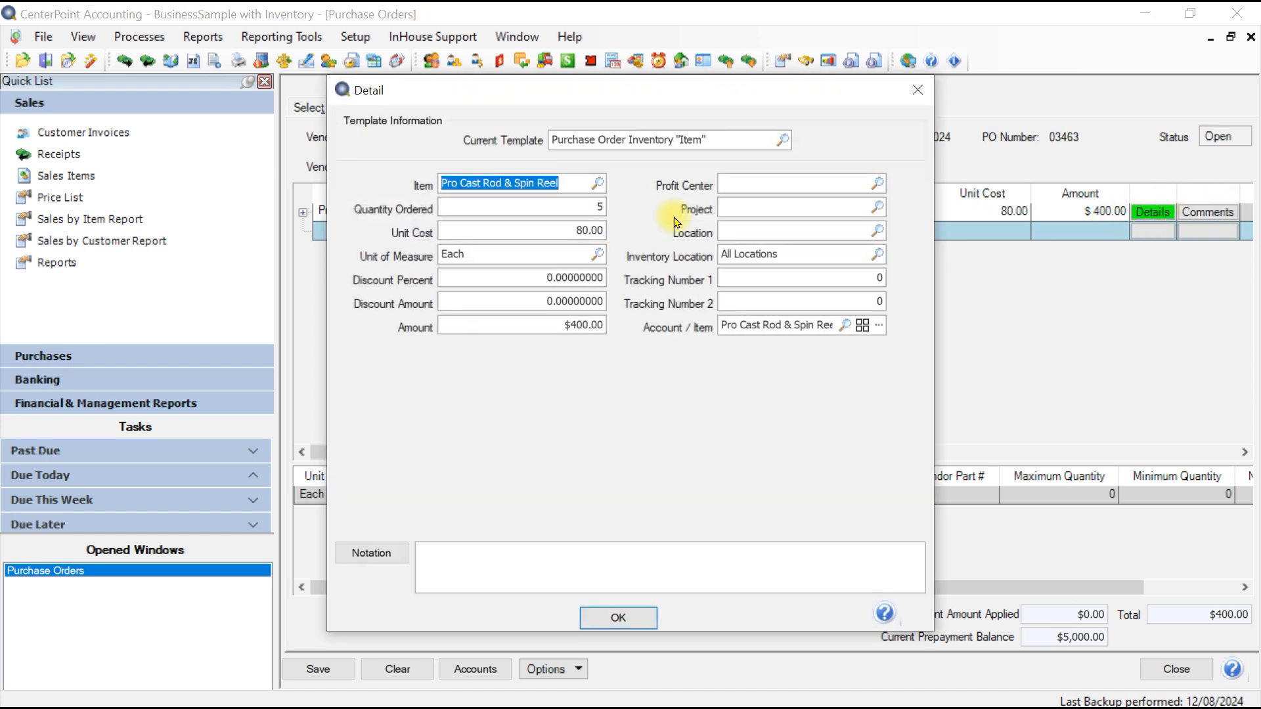
{"action": "left_click", "coordinate": [803, 183]}
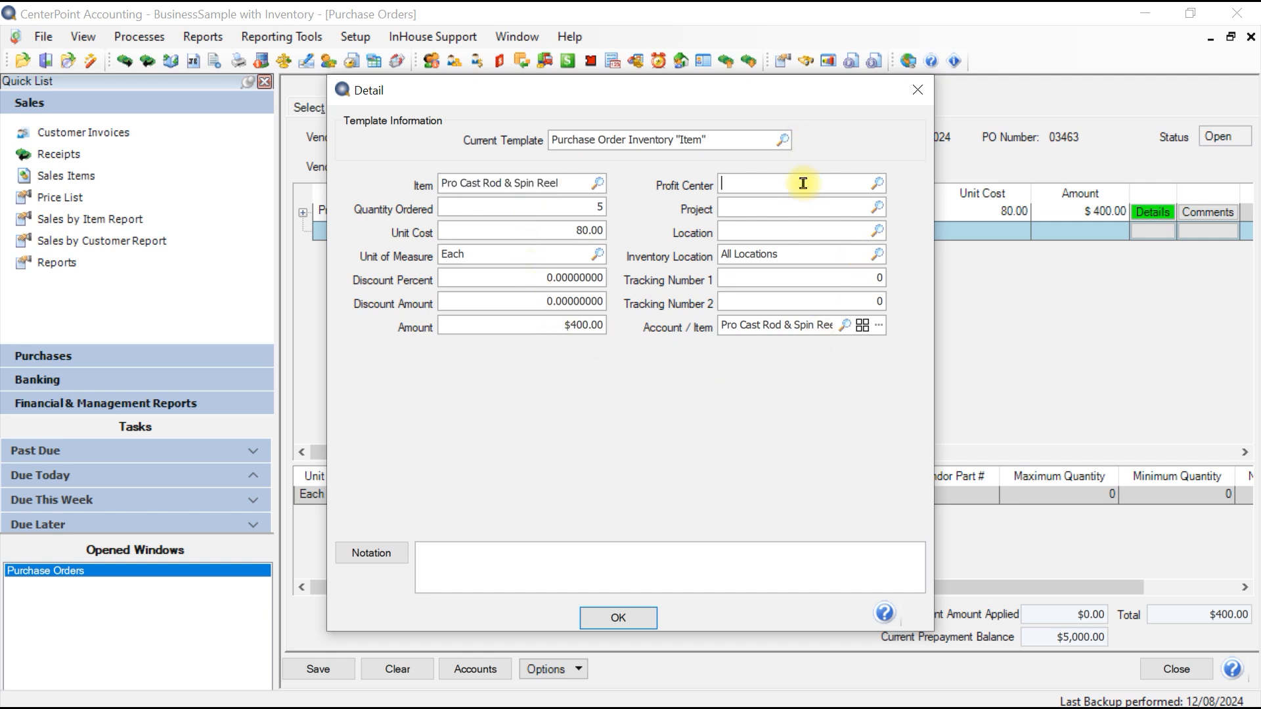
{"action": "type", "text": "fish"}
{"action": "key", "text": "Tab"}
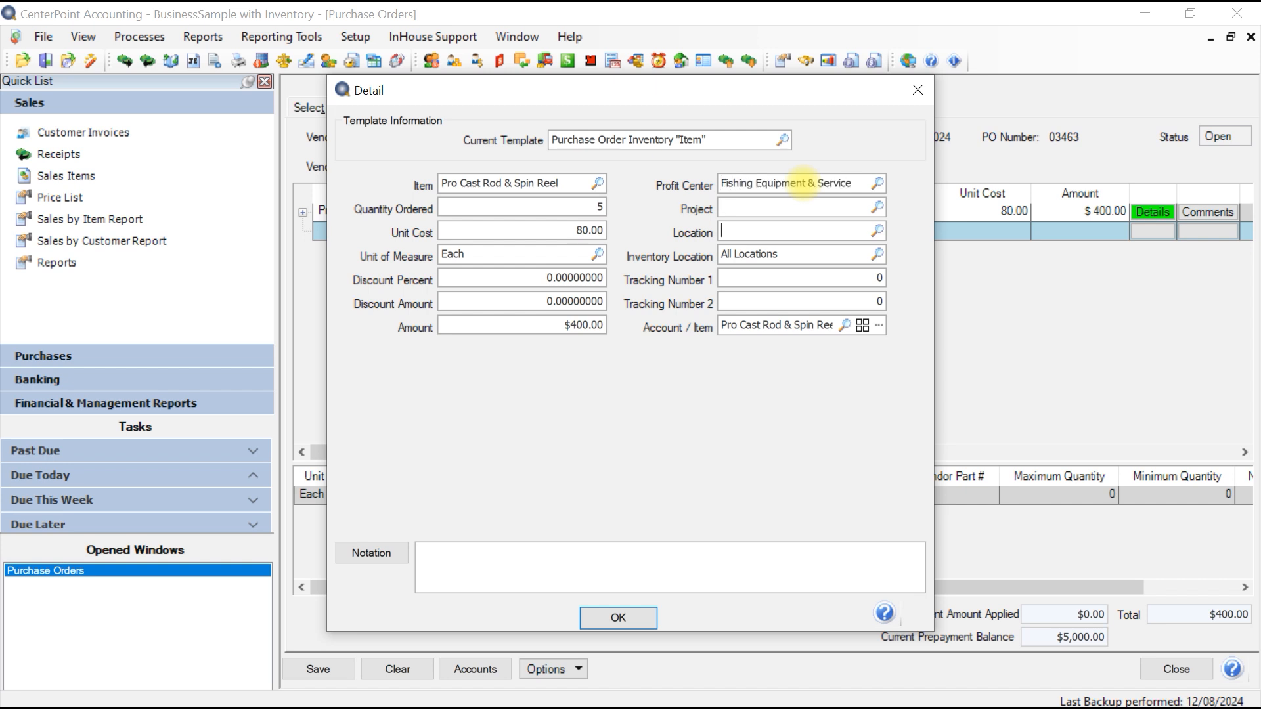
{"action": "key", "text": "Tab"}
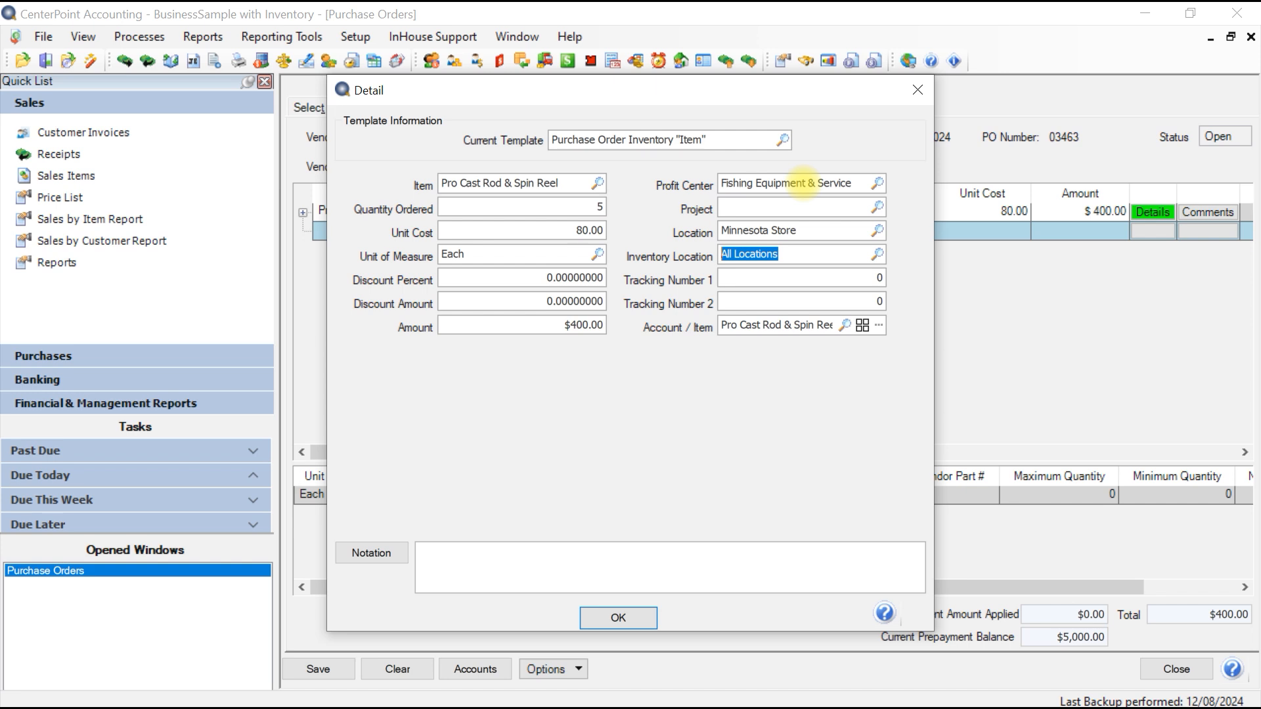
{"action": "type", "text": "mn"}
{"action": "key", "text": "Tab"}
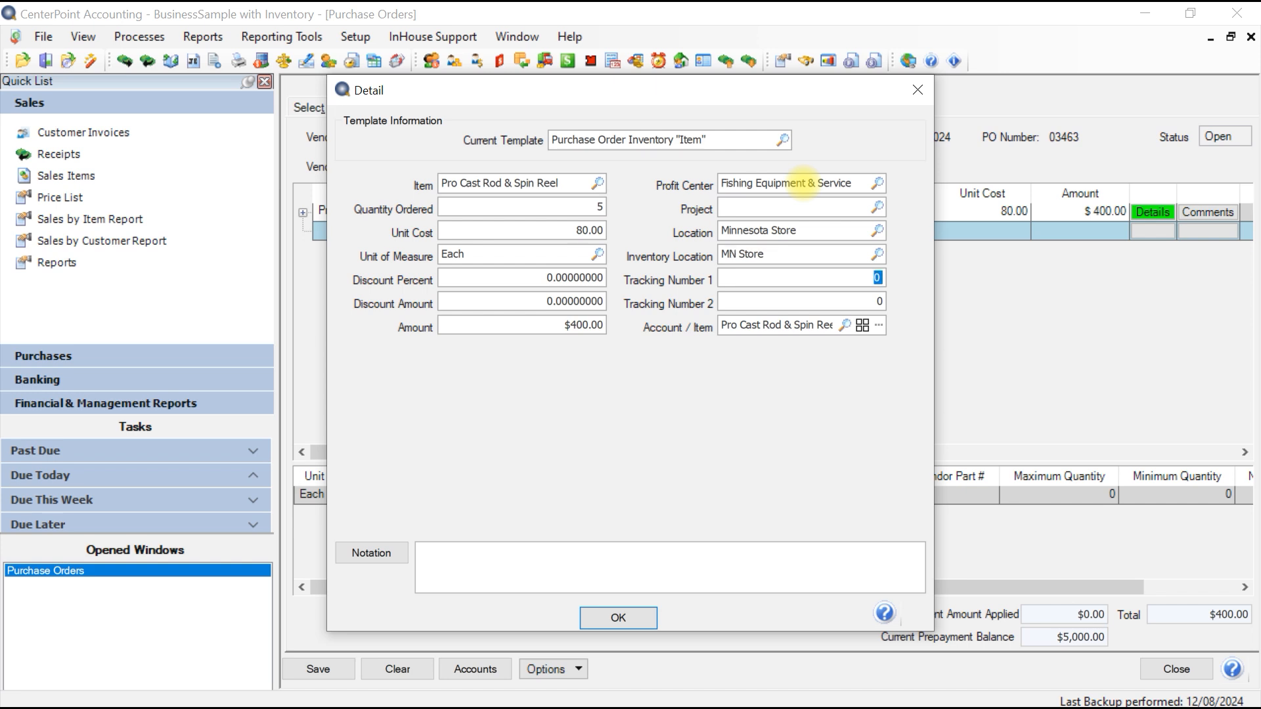
{"action": "left_click", "coordinate": [645, 621]}
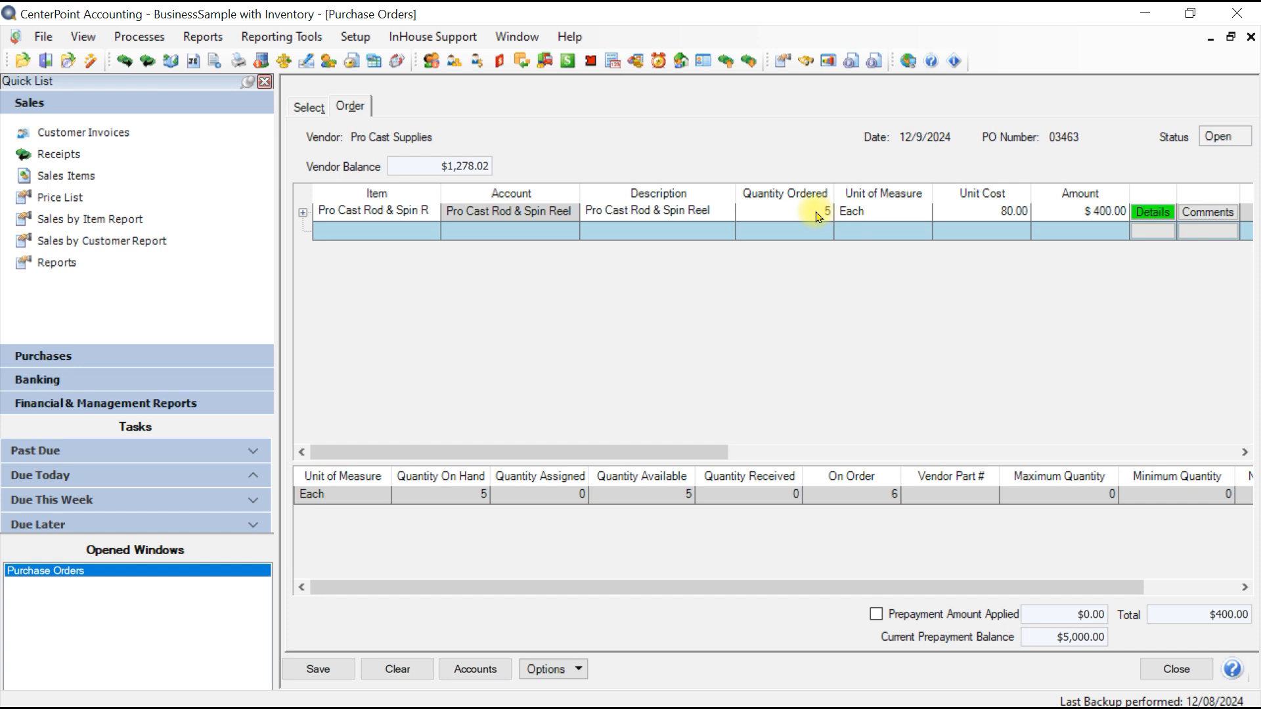
{"action": "left_click", "coordinate": [756, 210]}
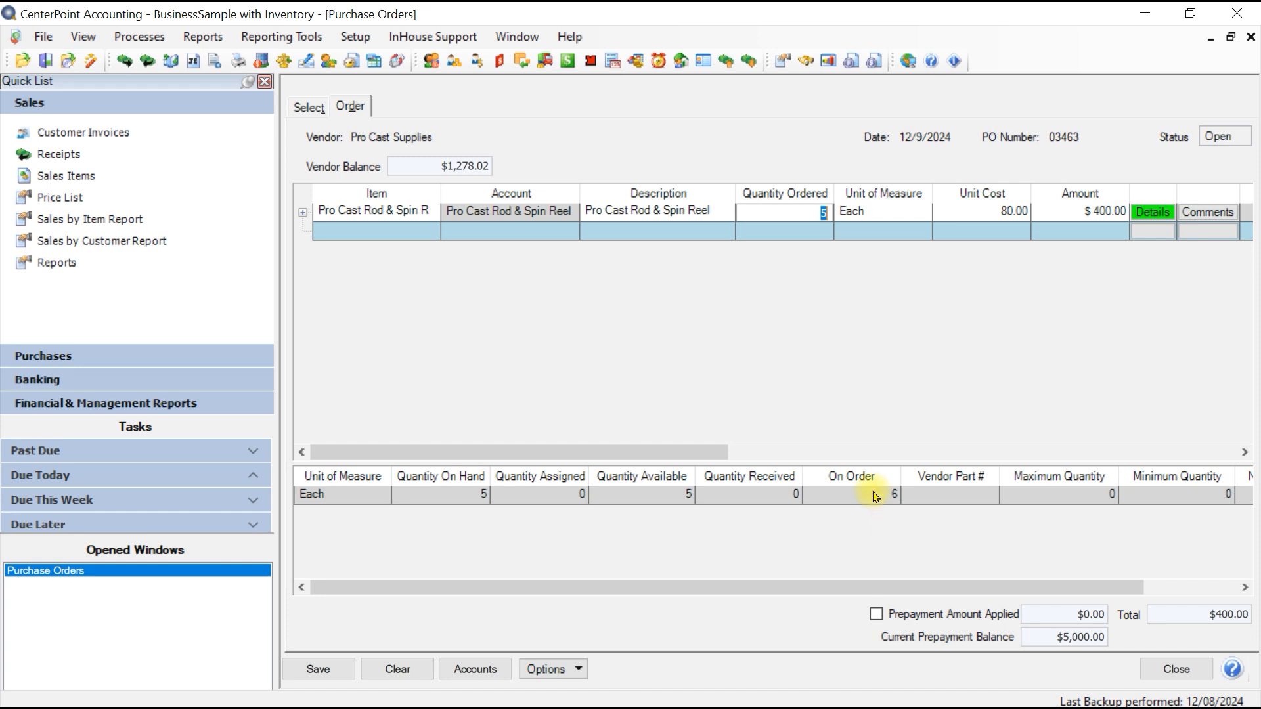
{"action": "left_click", "coordinate": [580, 671]}
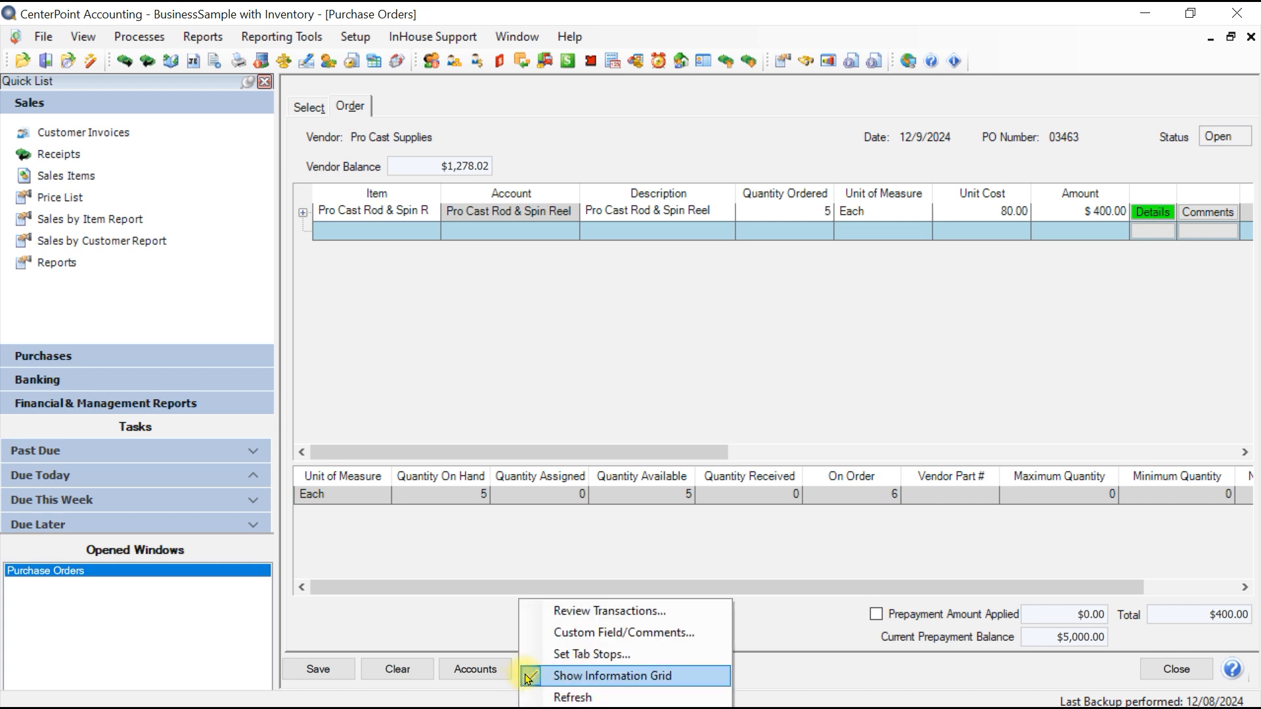
{"action": "left_click", "coordinate": [582, 558]}
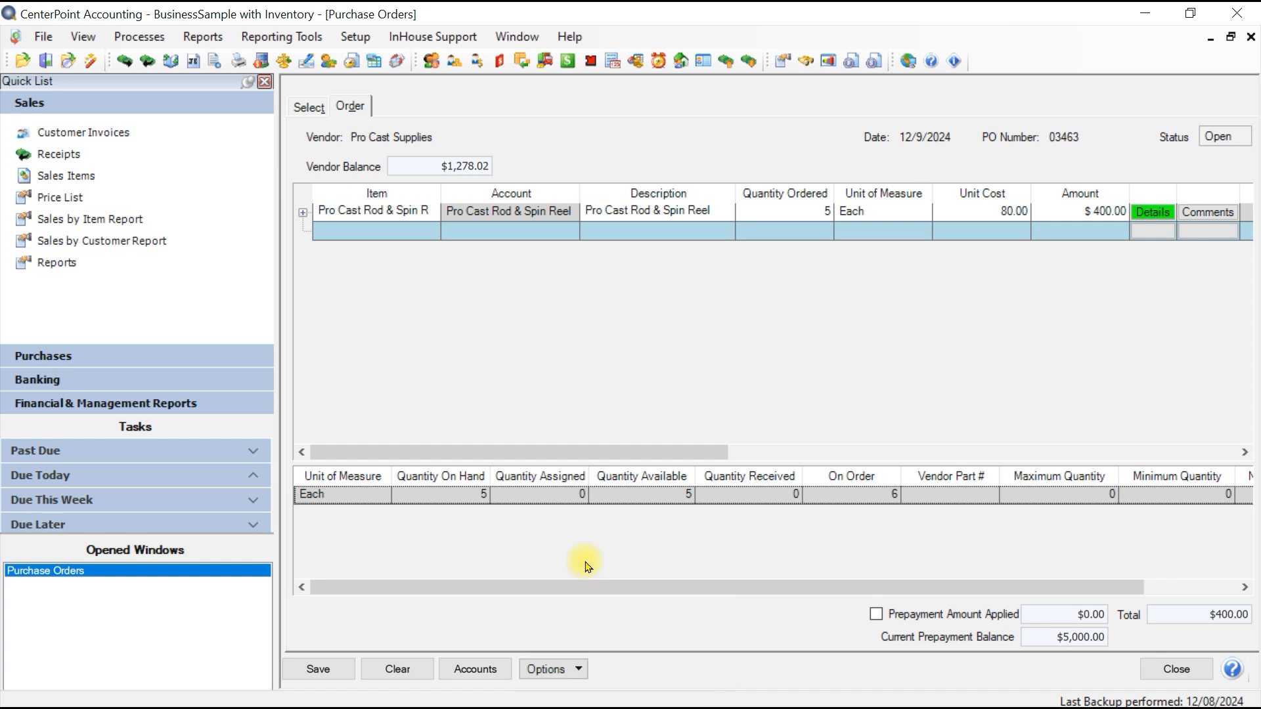
Add the inventory item Pro Cast Fly Rod & Reel as the second line of the order
{"action": "left_click", "coordinate": [368, 236]}
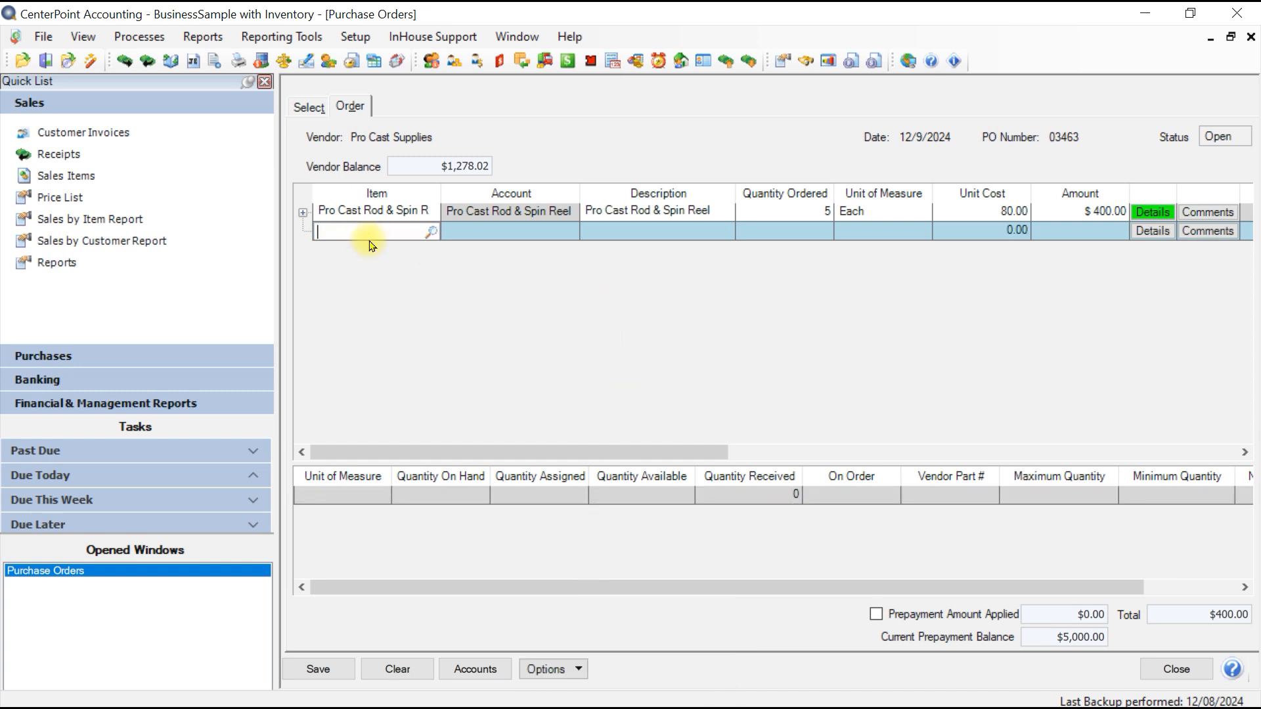
{"action": "type", "text": "pro"}
{"action": "key", "text": "Tab"}
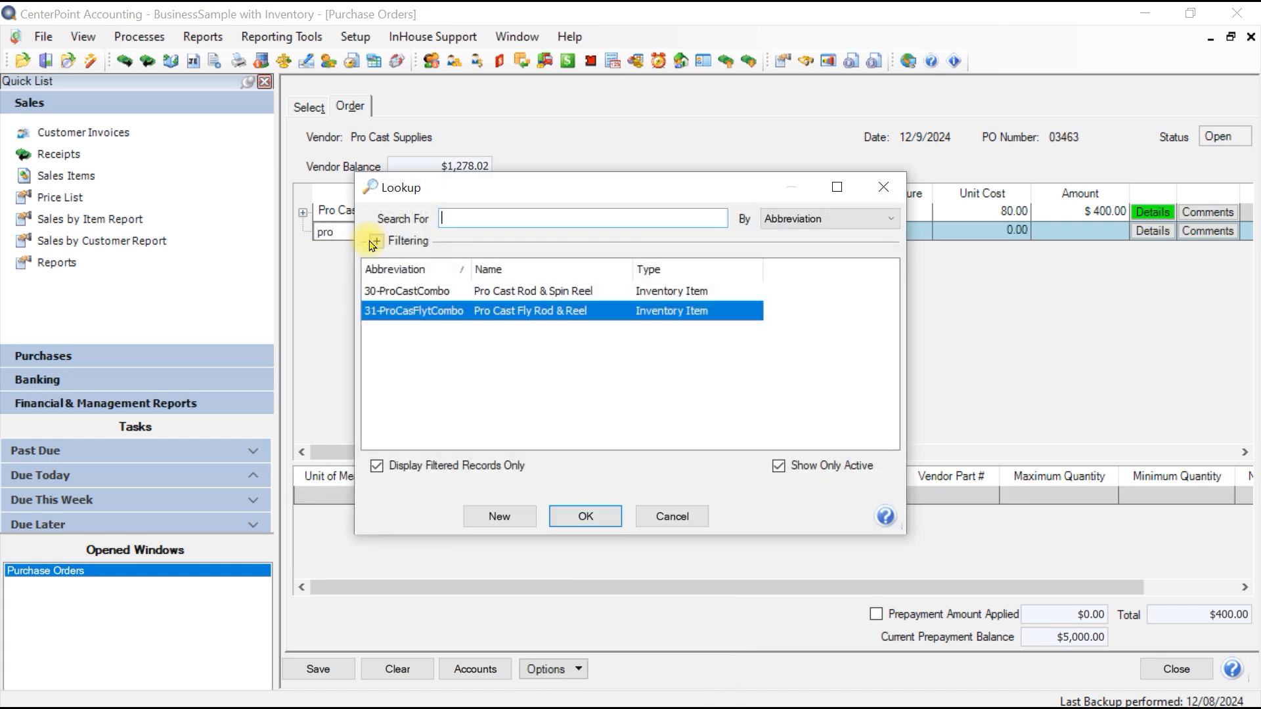
{"action": "left_click", "coordinate": [574, 514]}
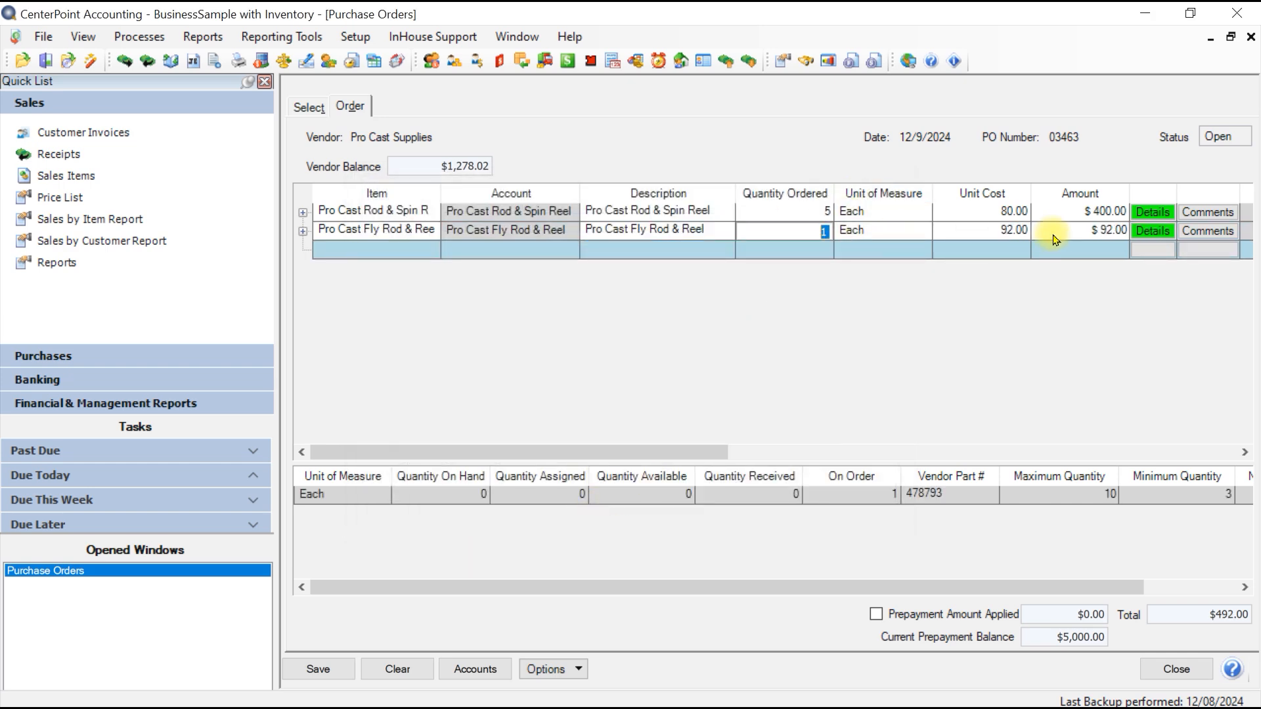
Set the Fly Rod & Reel line's details to profit center Fishing Equipment & Service, location Minnesota Store and inventory location MN Store
{"action": "left_click", "coordinate": [1156, 236]}
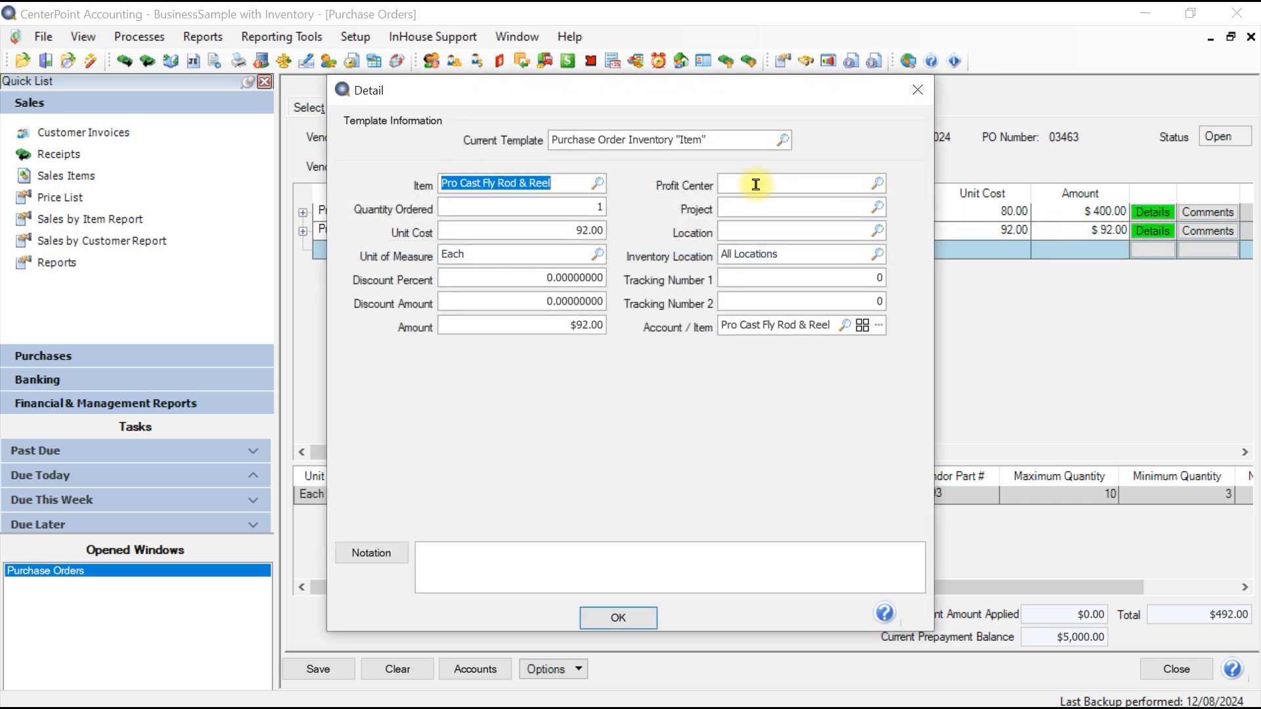
{"action": "left_click", "coordinate": [779, 186]}
{"action": "type", "text": "Fi"}
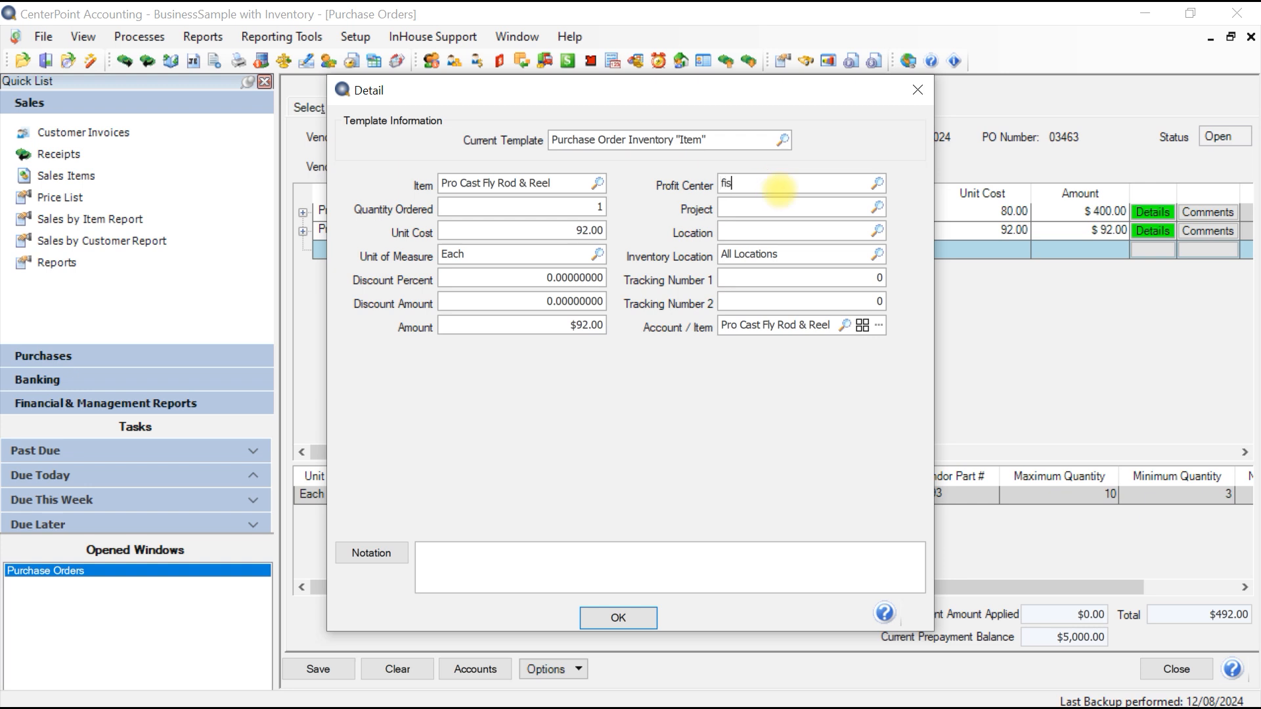
{"action": "key", "text": "Tab"}
{"action": "type", "text": "M"}
{"action": "key", "text": "Tab"}
{"action": "type", "text": "MN"}
{"action": "key", "text": "Tab"}
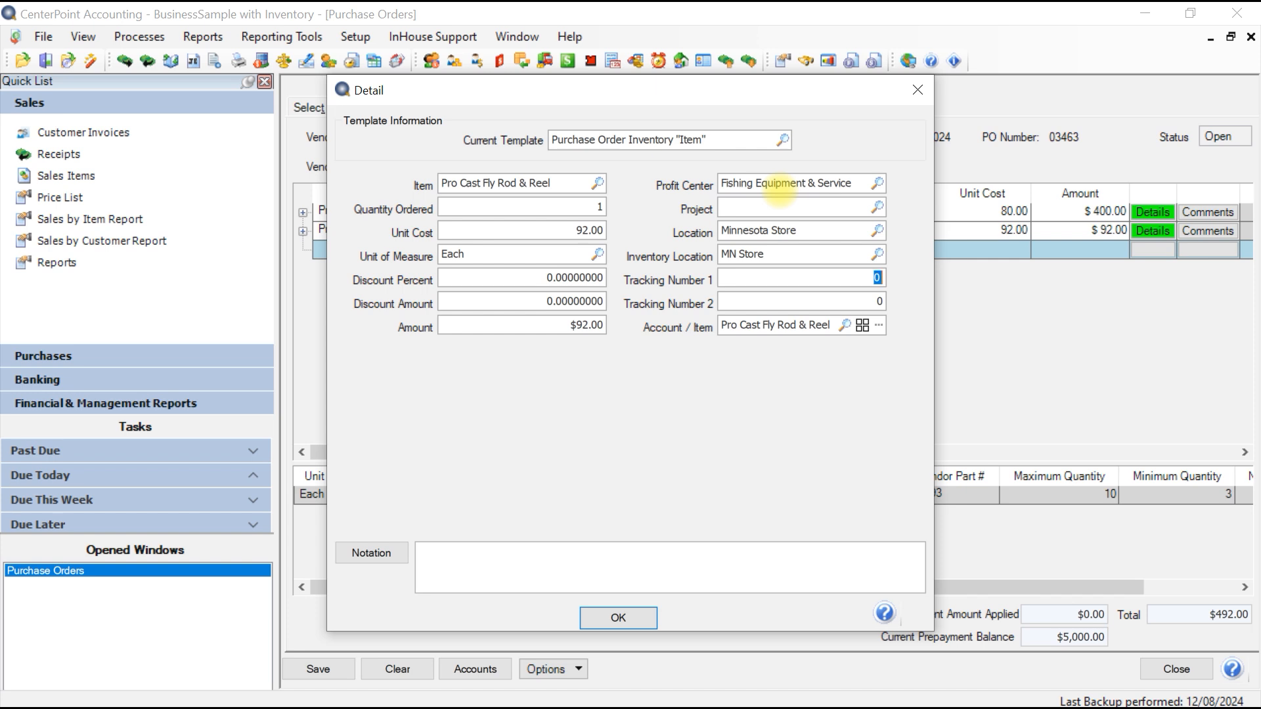
{"action": "left_click", "coordinate": [641, 616]}
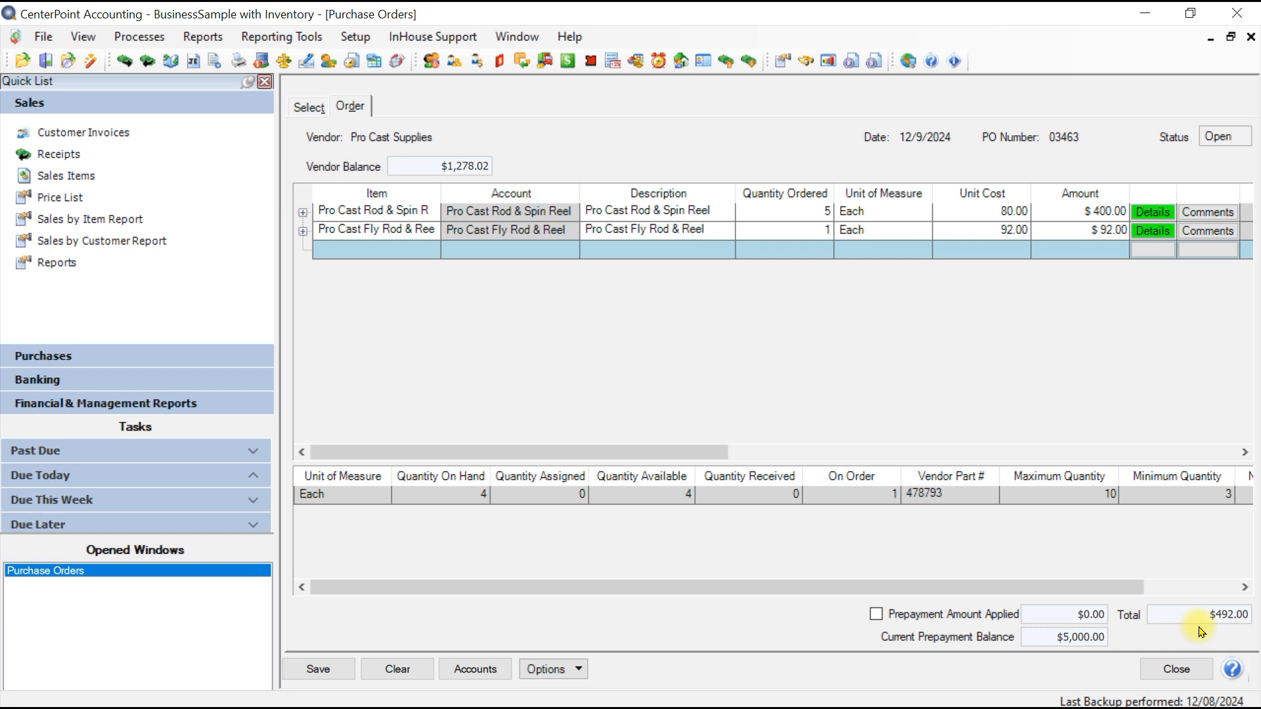
Apply the vendor prepayment to the order, save the purchase order and close the entry window
{"action": "left_click", "coordinate": [876, 614]}
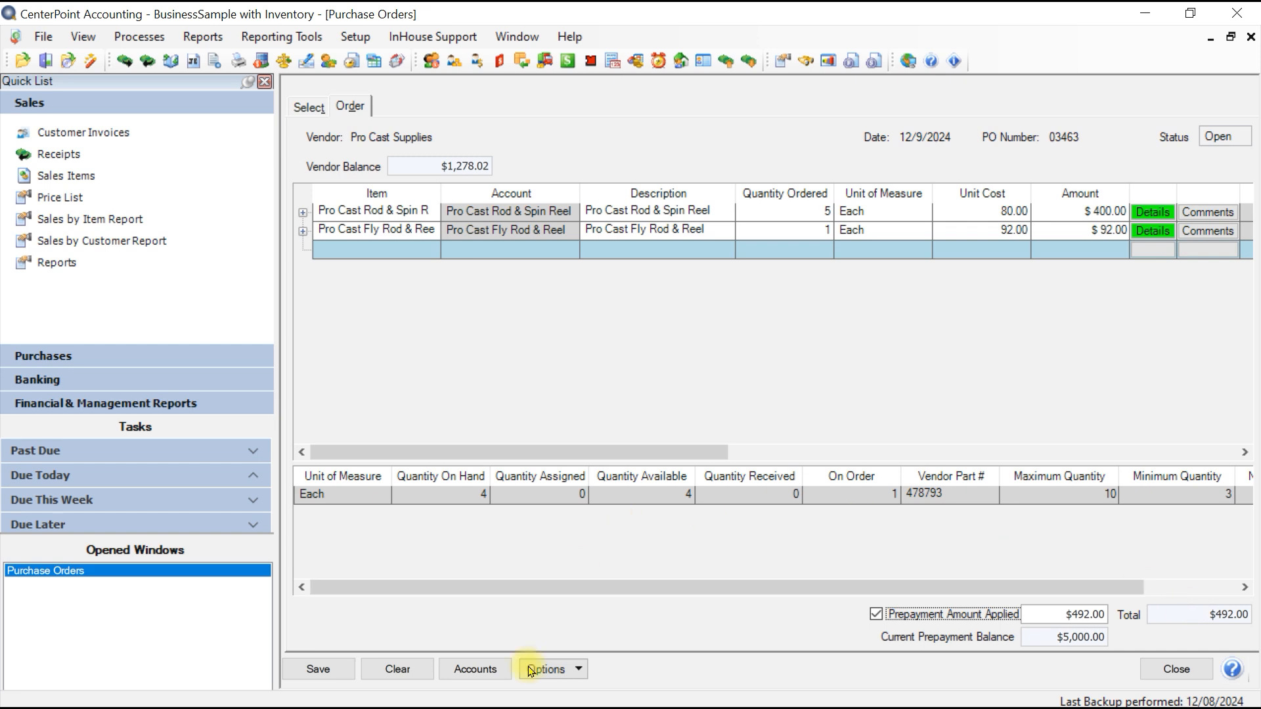
{"action": "left_click", "coordinate": [327, 670]}
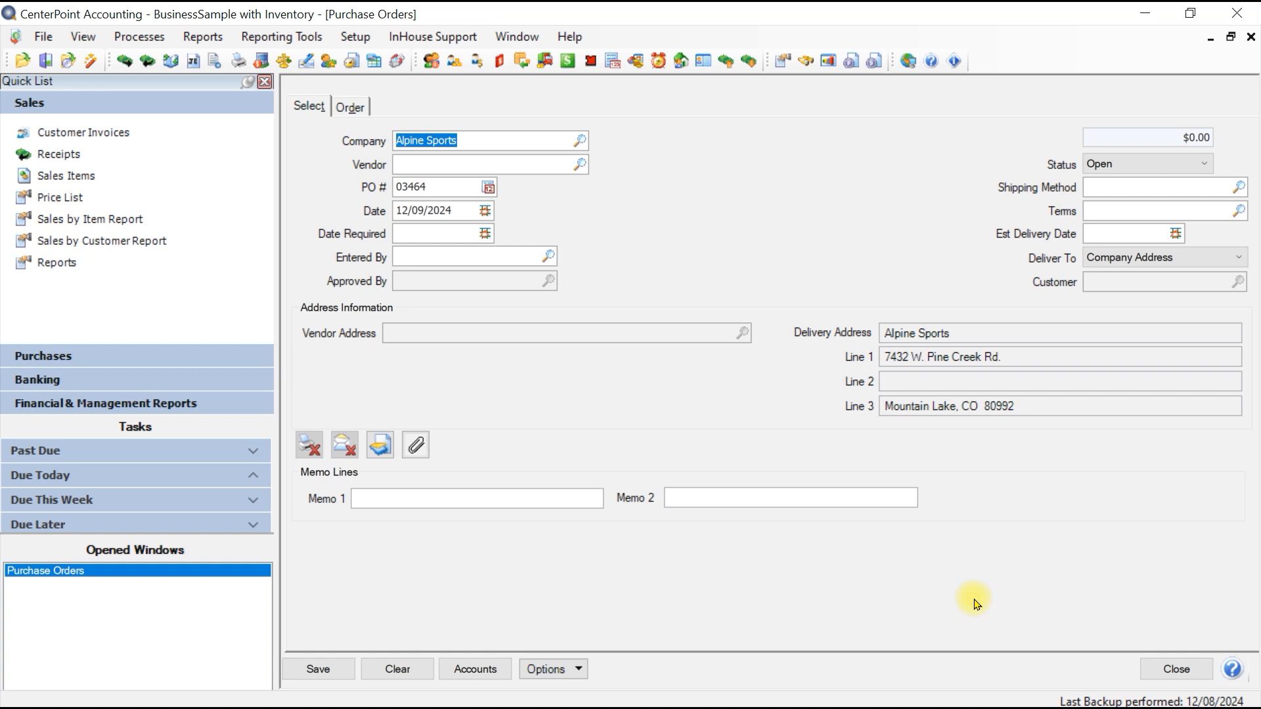
{"action": "left_click", "coordinate": [1177, 670]}
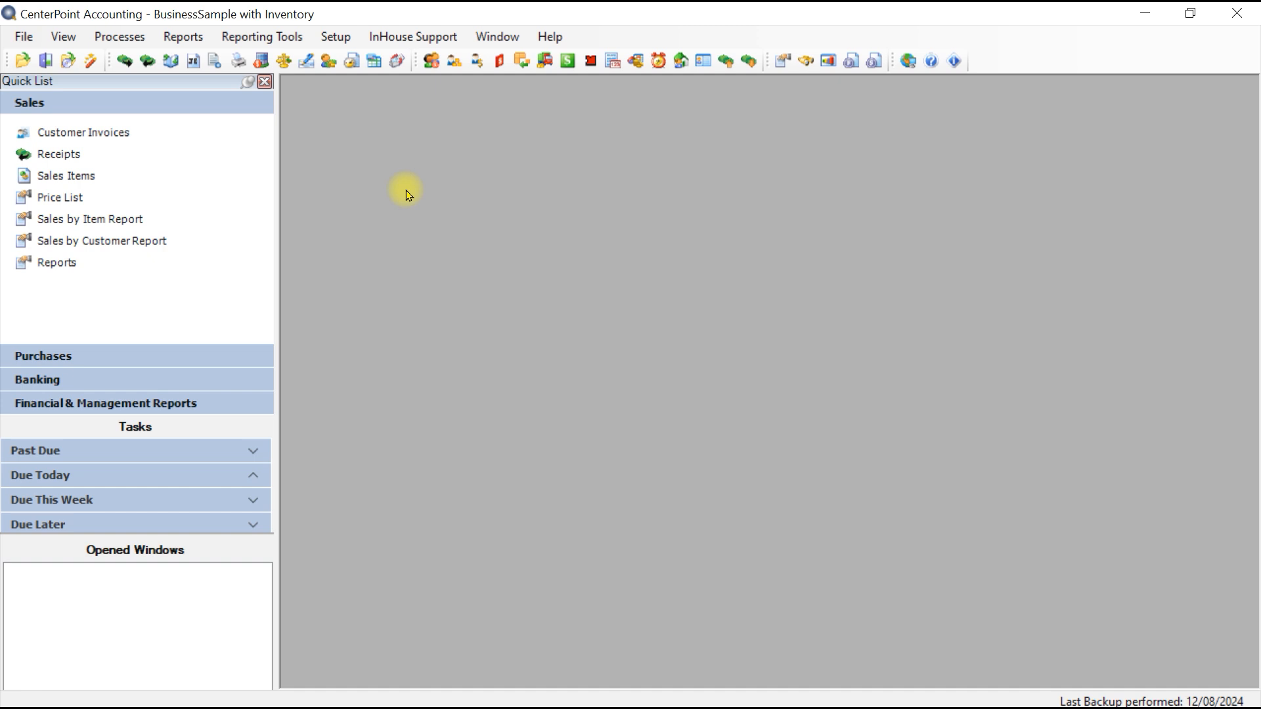
Open the purchase orders maintenance list from the purchasing processes
{"action": "left_click", "coordinate": [123, 40]}
{"action": "mouse_move", "coordinate": [156, 61]}
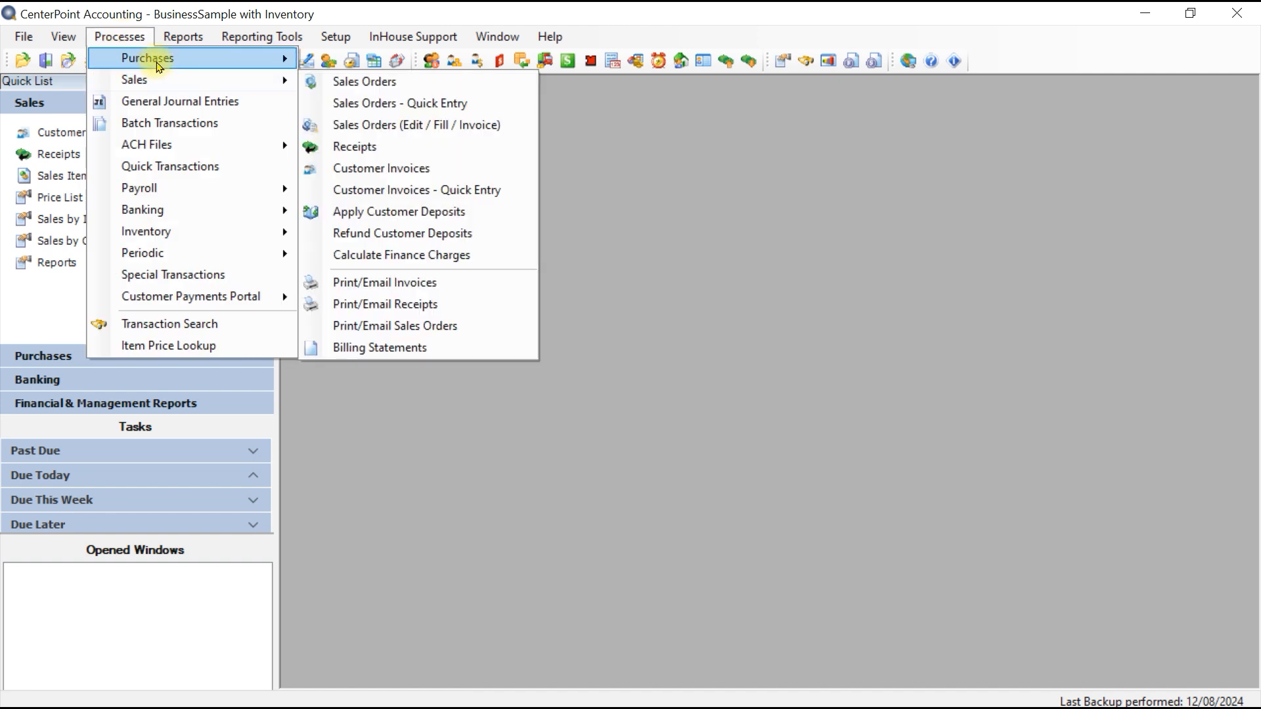
{"action": "left_click", "coordinate": [335, 82]}
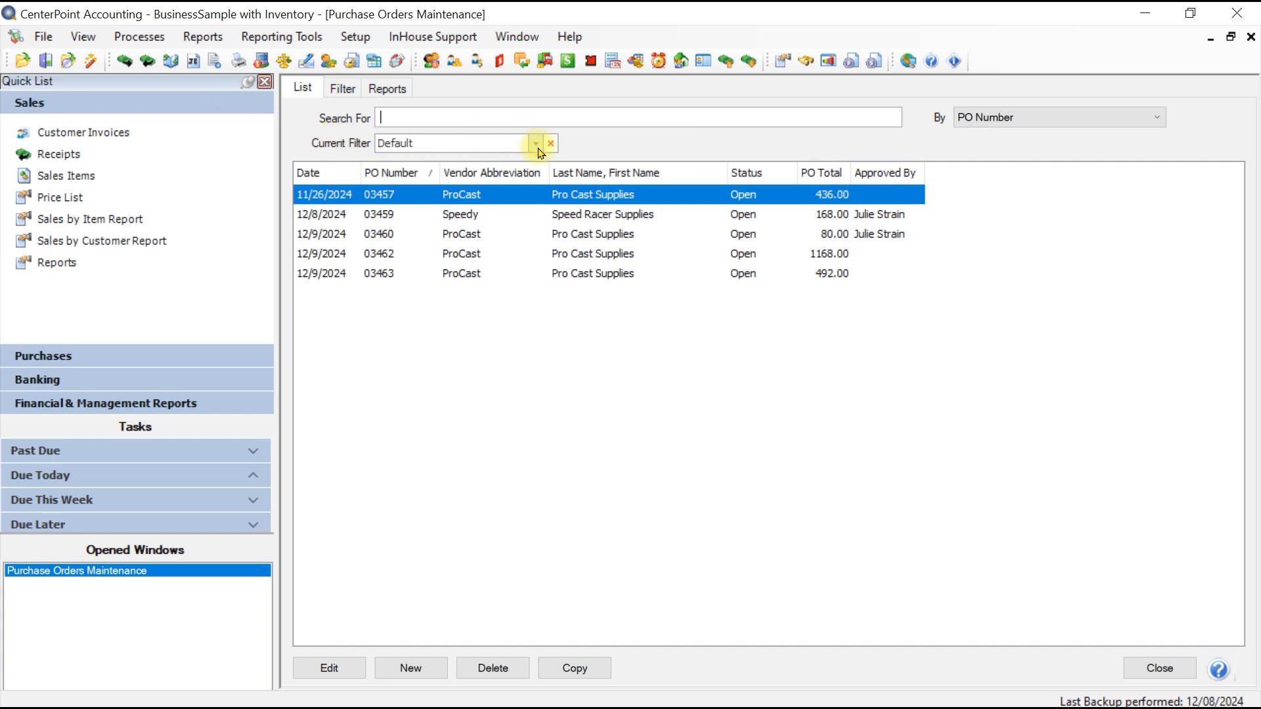
Review the filter criteria for the purchase orders list and set its current filter to All
{"action": "left_click", "coordinate": [343, 89]}
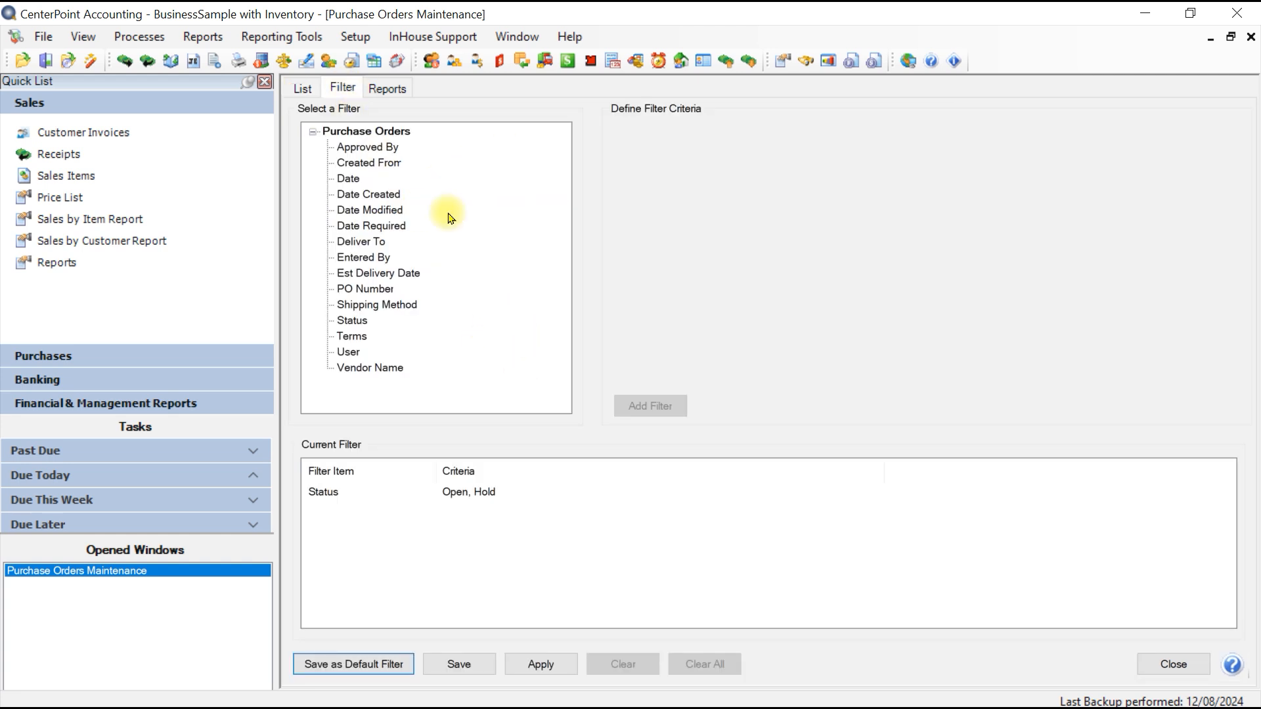
{"action": "left_click", "coordinate": [306, 92]}
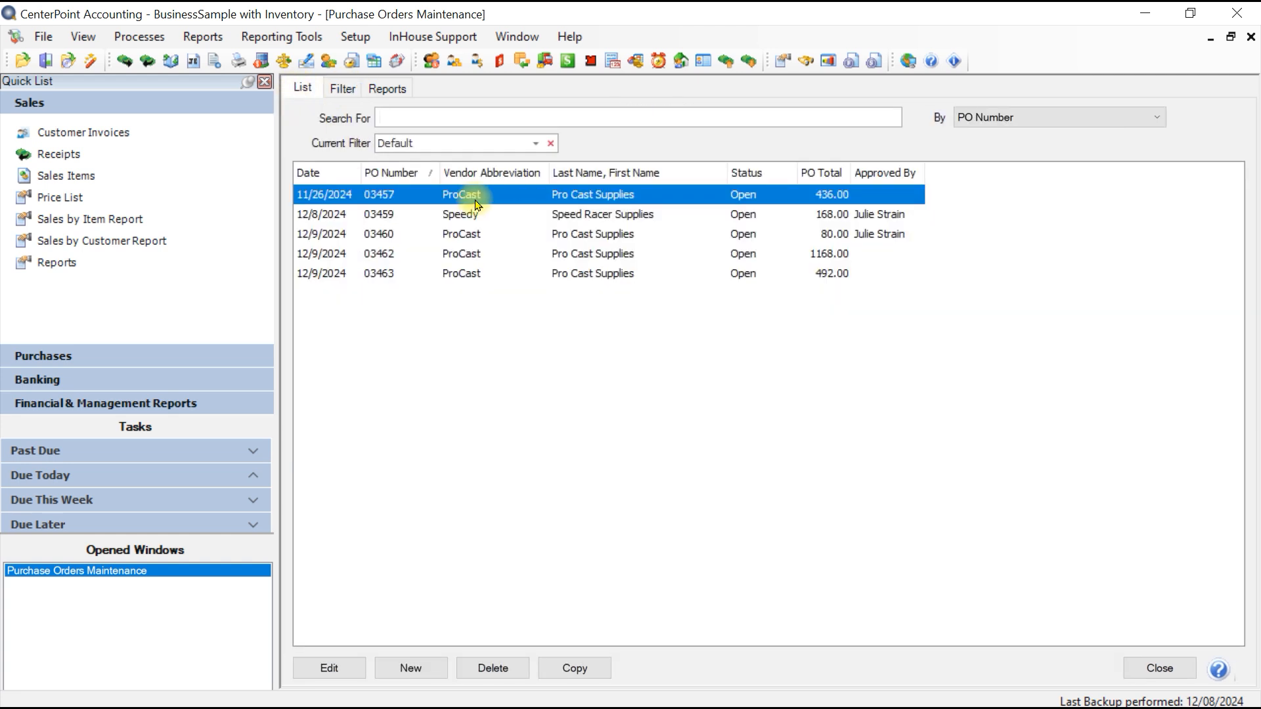
{"action": "left_click", "coordinate": [501, 145]}
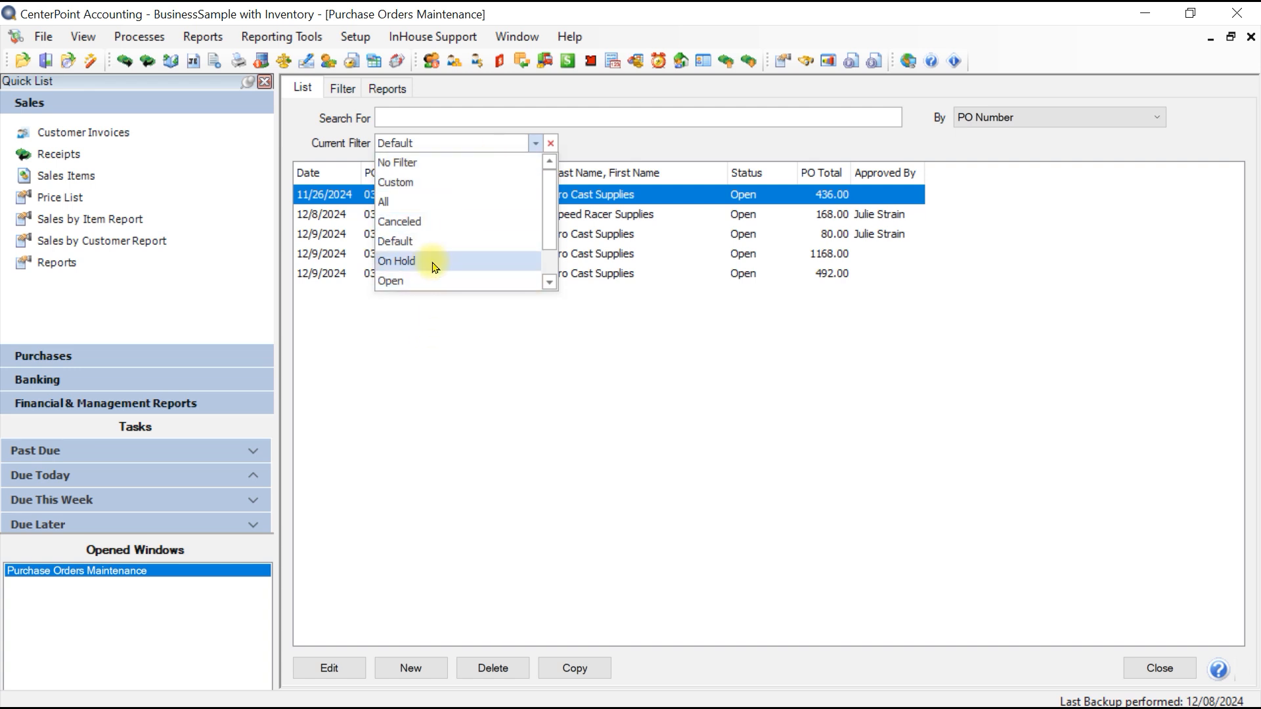
{"action": "left_click", "coordinate": [398, 201]}
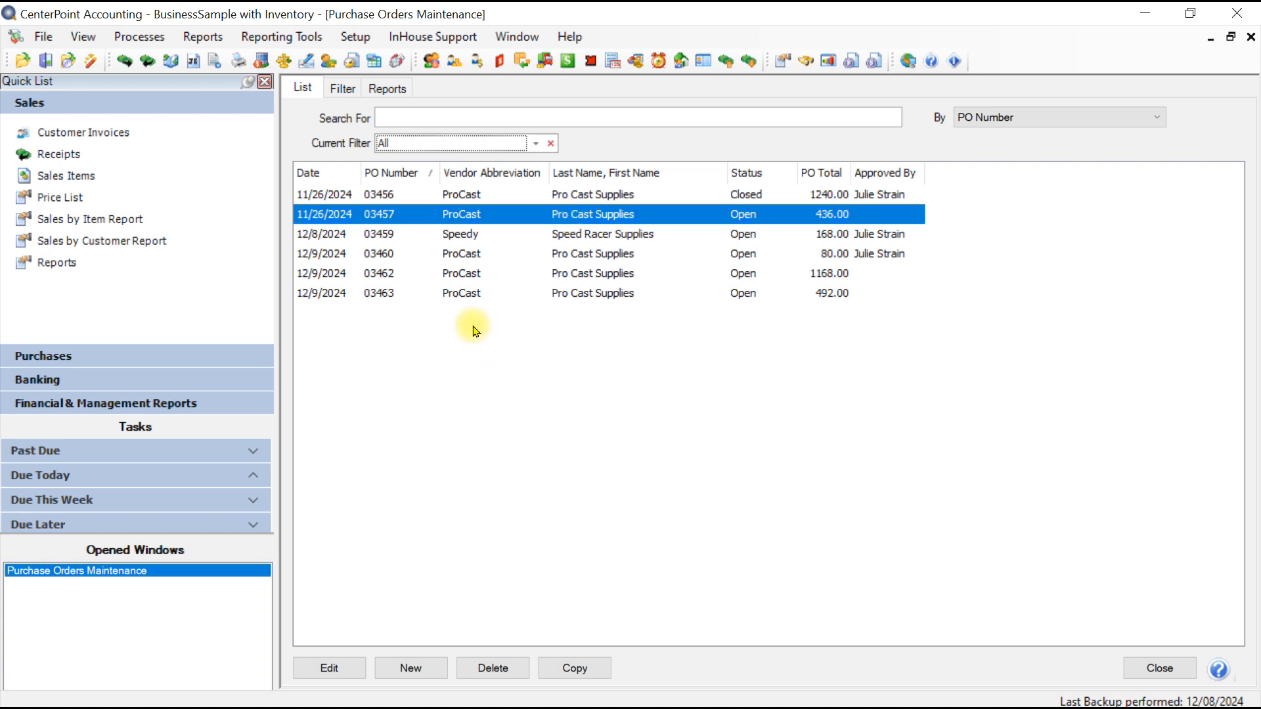
Open the 436.00 Pro Cast Supplies order, review its order lines, choose status Open and save it
{"action": "left_click", "coordinate": [335, 674]}
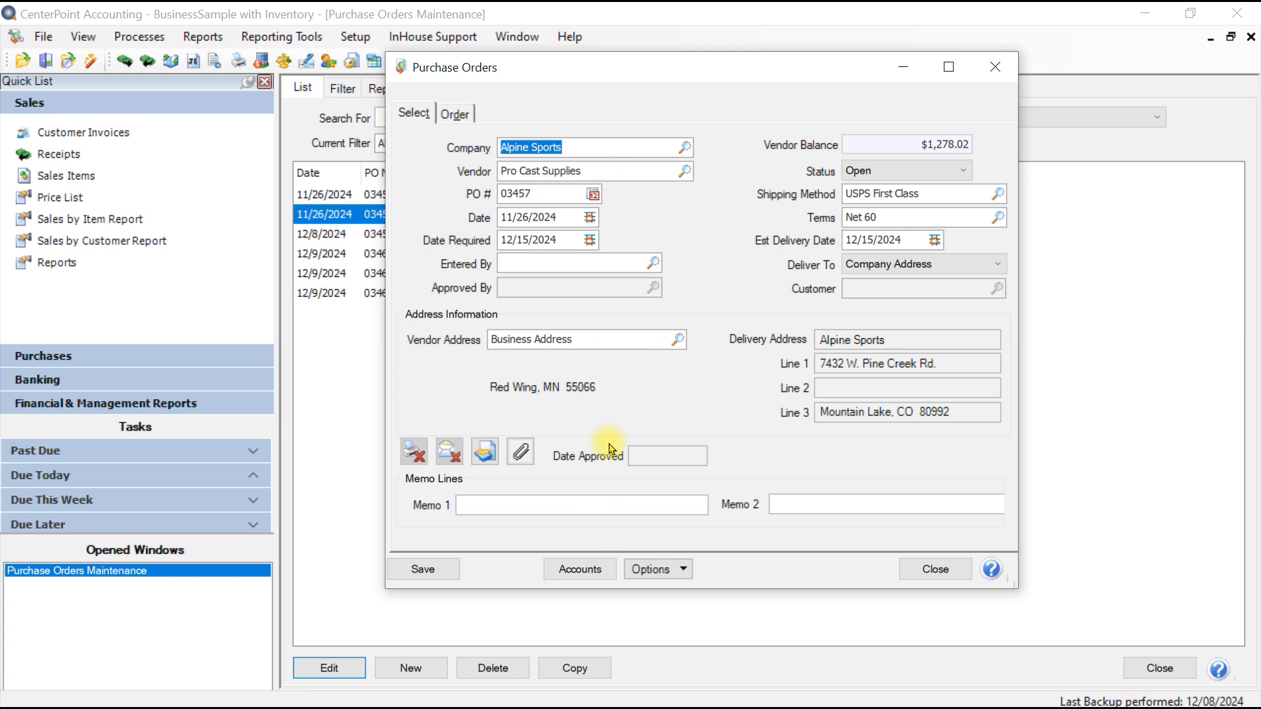
{"action": "left_click", "coordinate": [455, 114]}
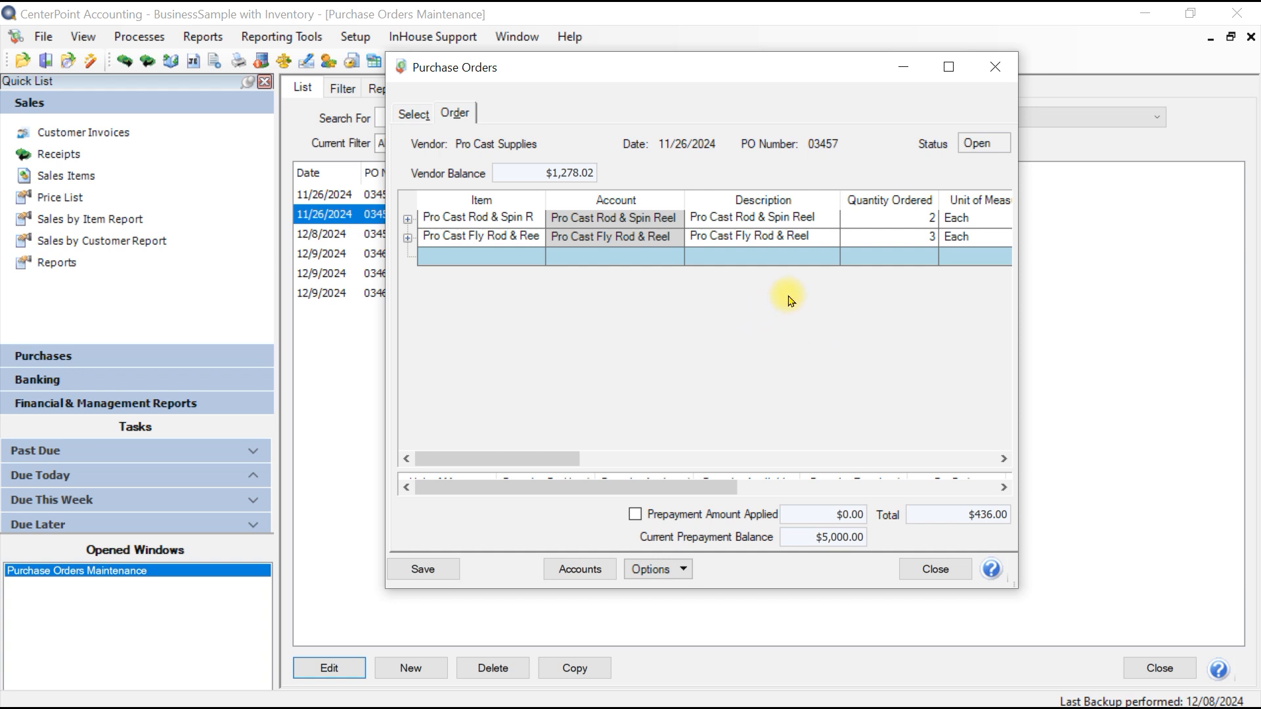
{"action": "left_click", "coordinate": [414, 116]}
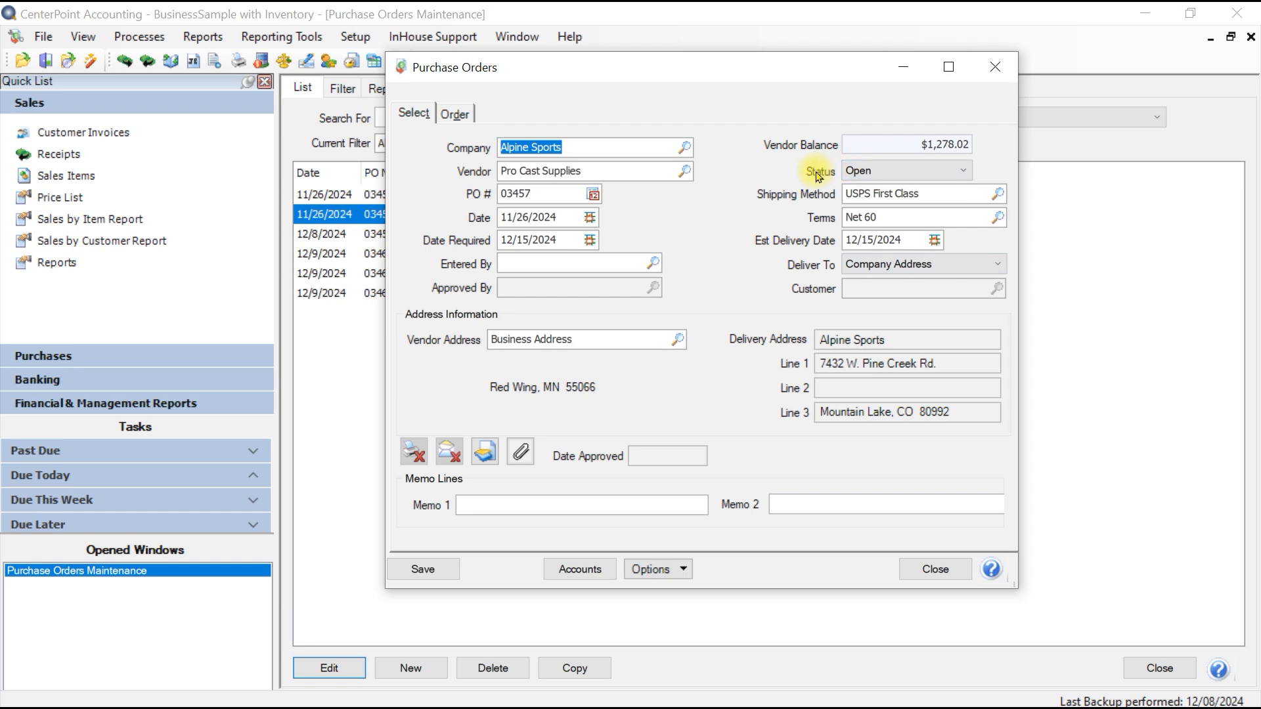
{"action": "left_click", "coordinate": [926, 180]}
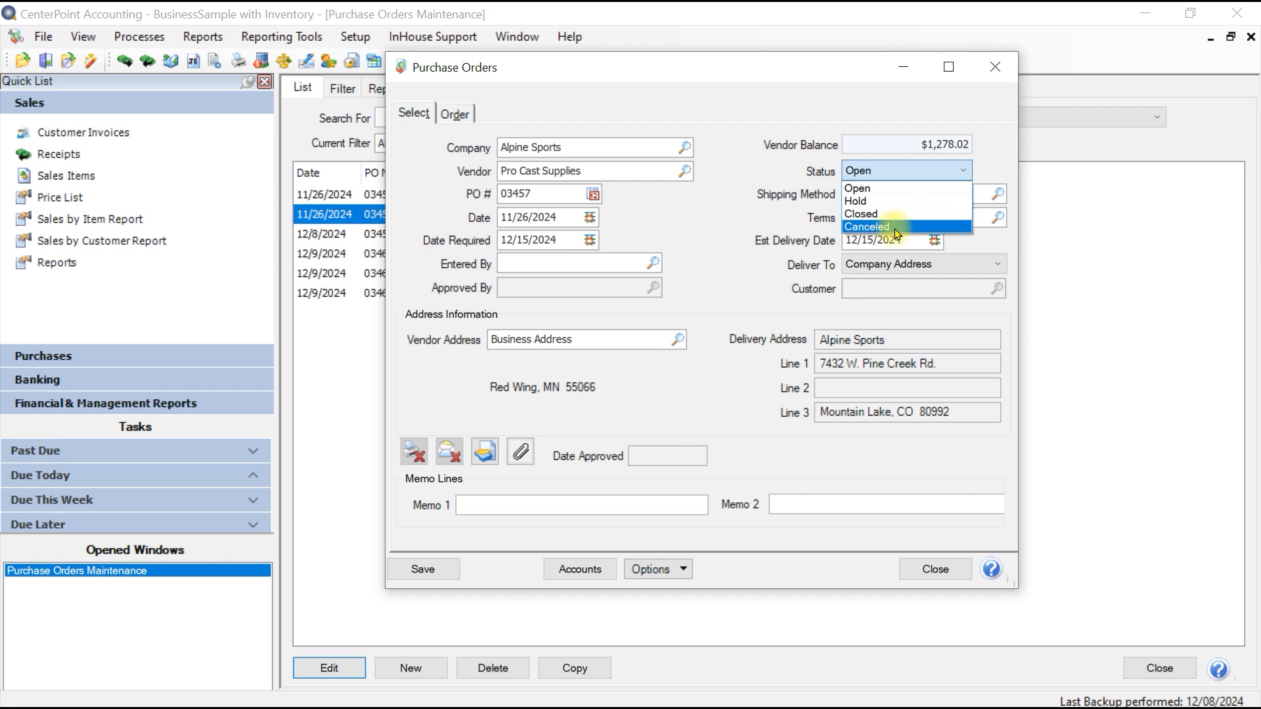
{"action": "left_click", "coordinate": [919, 189]}
{"action": "left_click", "coordinate": [425, 571]}
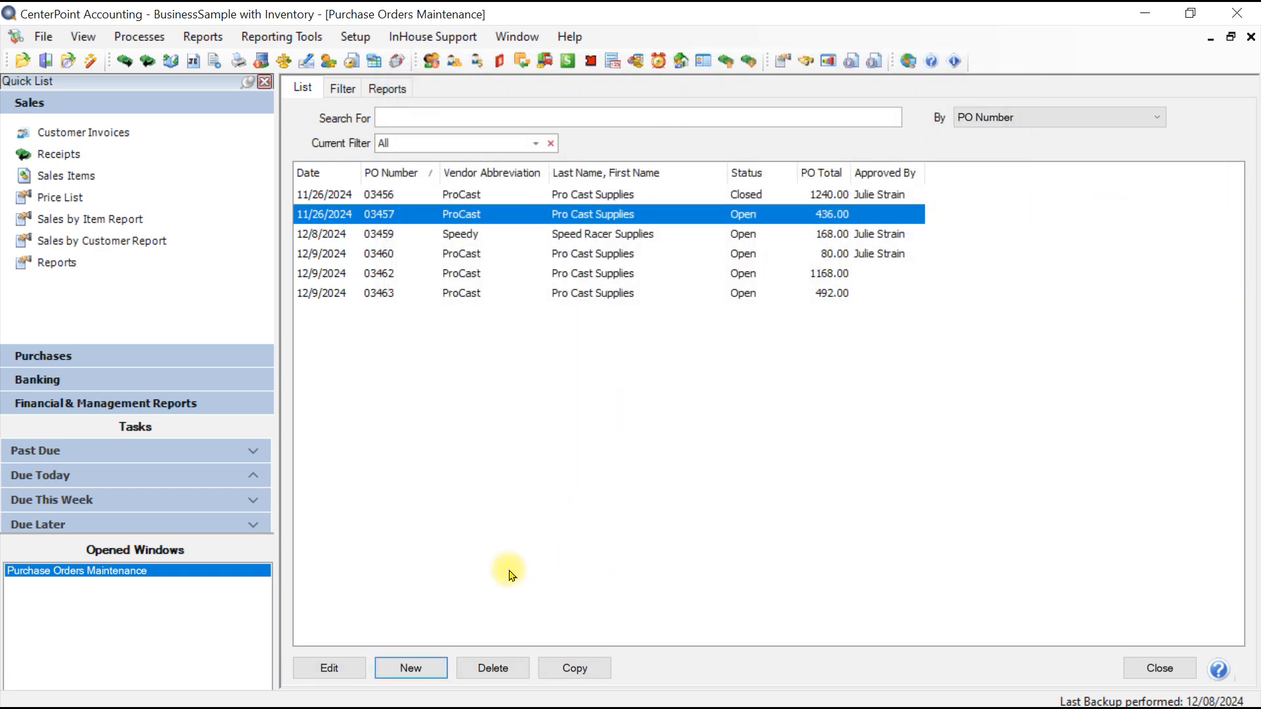
View a blank new purchase order form from the maintenance list and close it without saving
{"action": "left_click", "coordinate": [412, 669]}
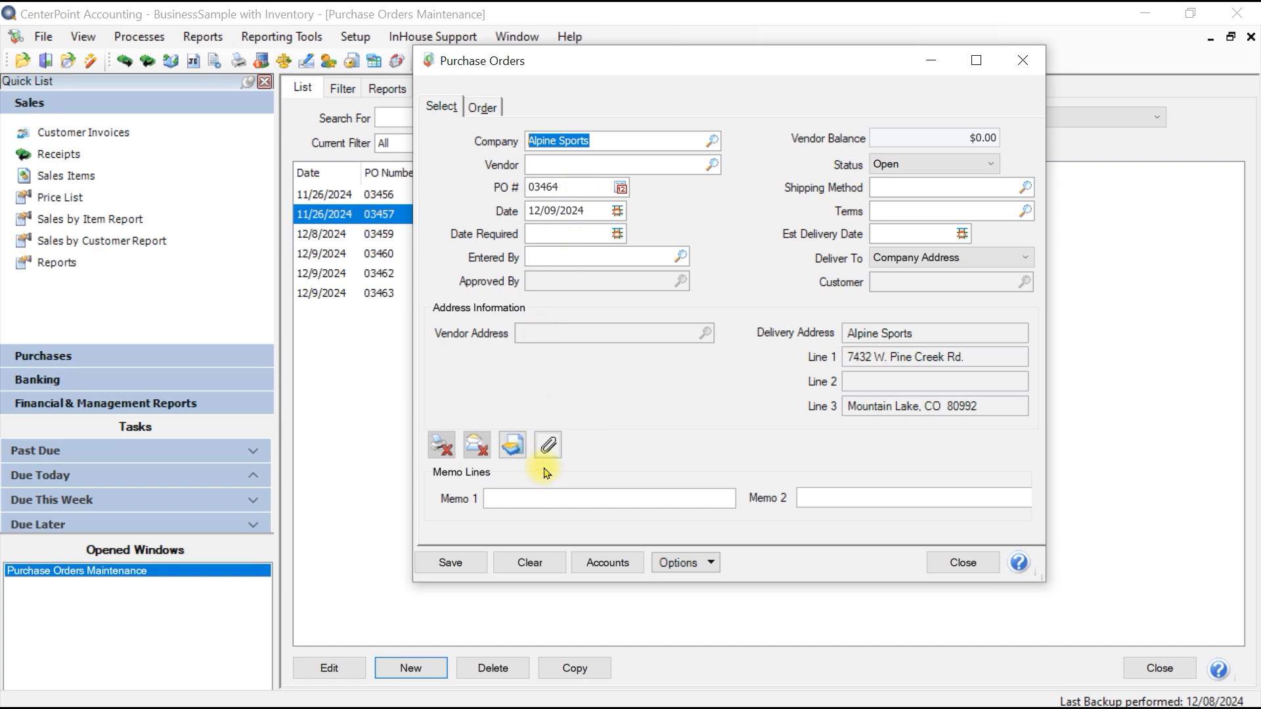
{"action": "left_click", "coordinate": [966, 564]}
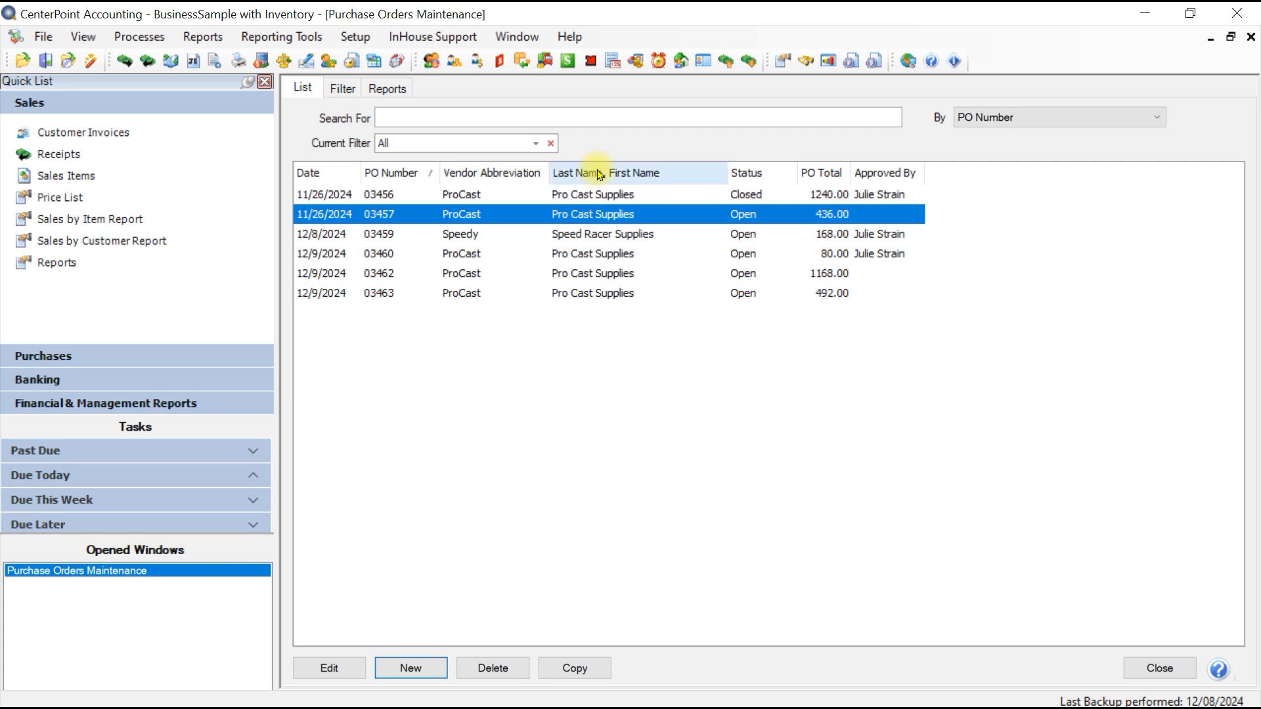
Select the first three purchase orders in the list together
{"action": "left_click", "coordinate": [570, 195]}
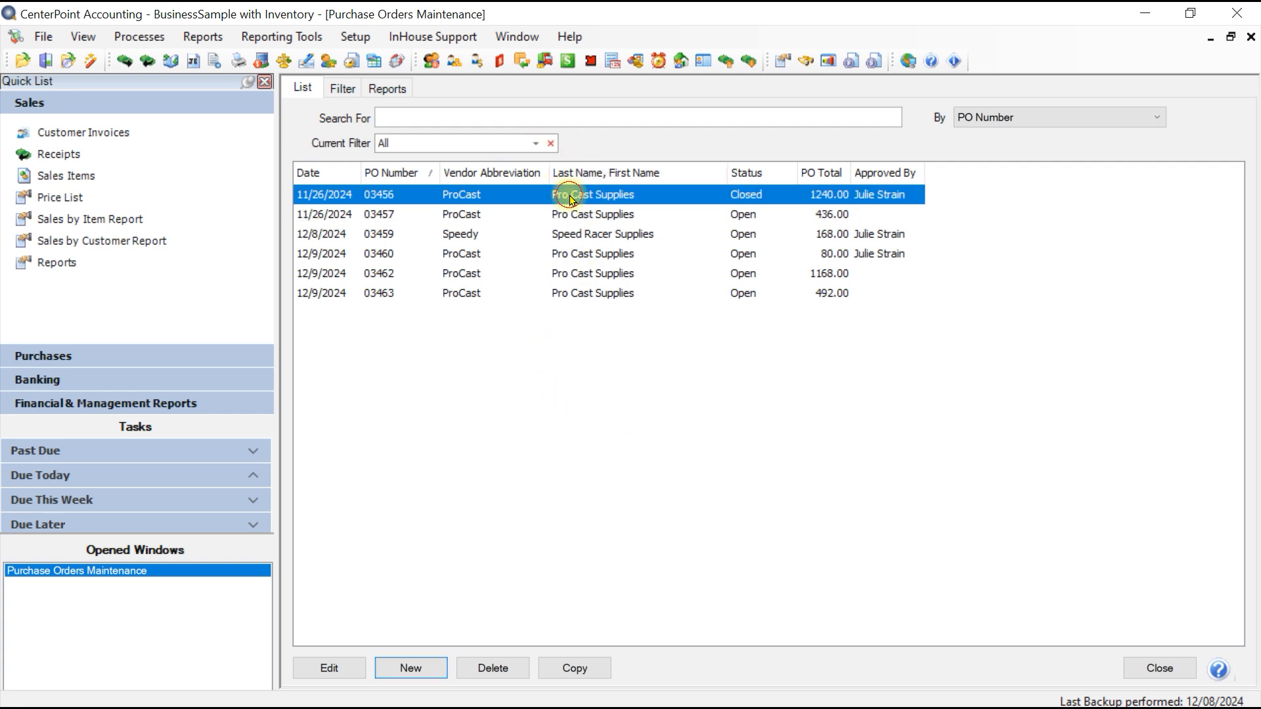
{"action": "left_click", "coordinate": [578, 215], "text": "ctrl"}
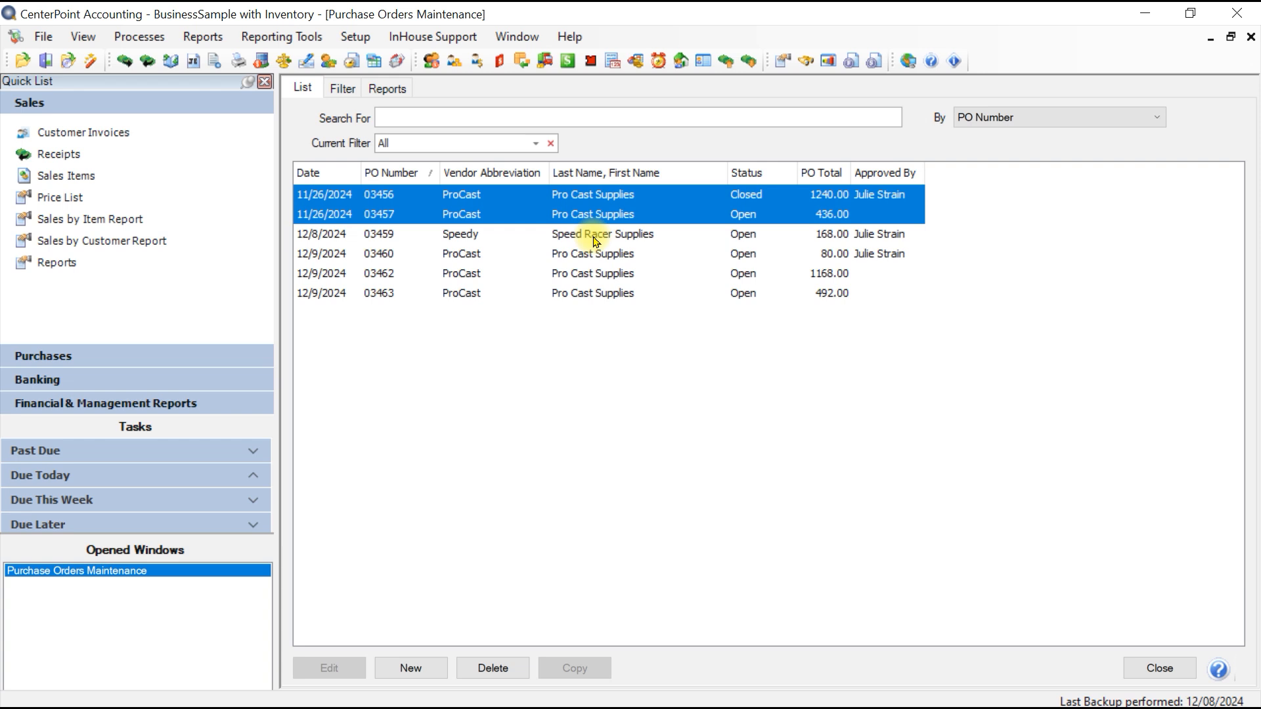
{"action": "left_click", "coordinate": [596, 241], "text": "ctrl"}
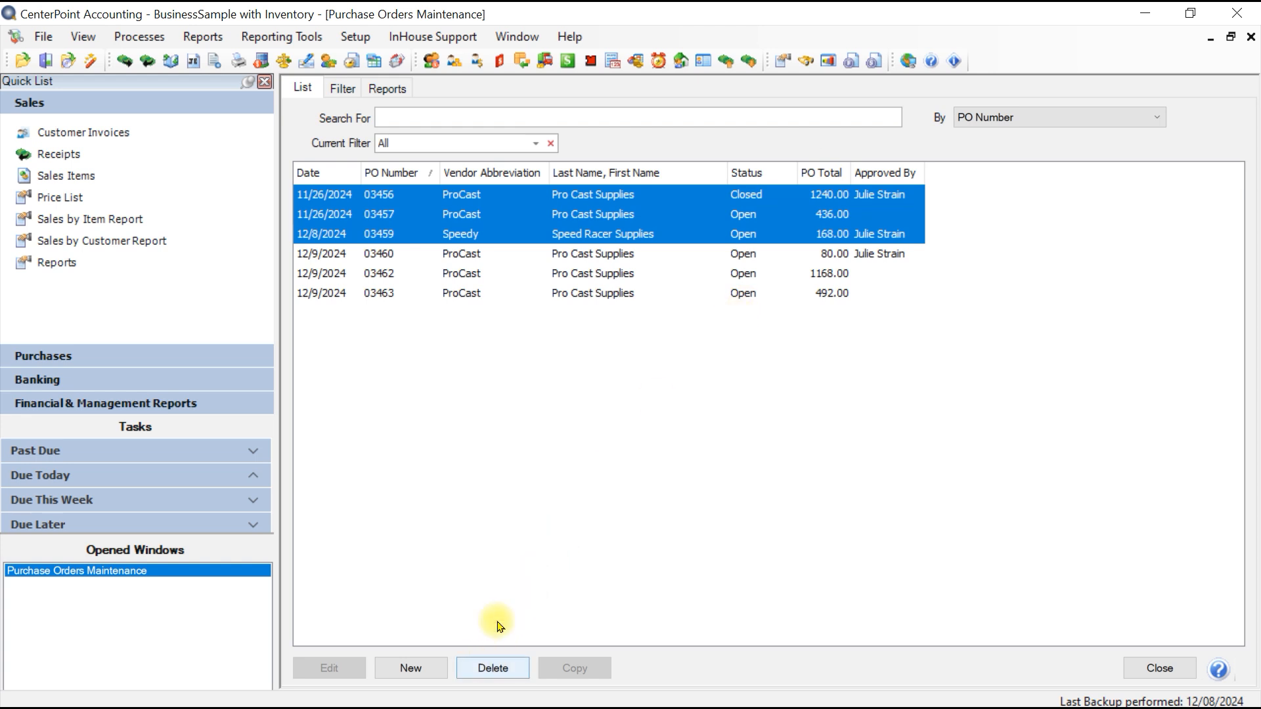
Make a copy of the closed Pro Cast Supplies purchase order, review its date, and close it without saving
{"action": "left_click", "coordinate": [749, 194]}
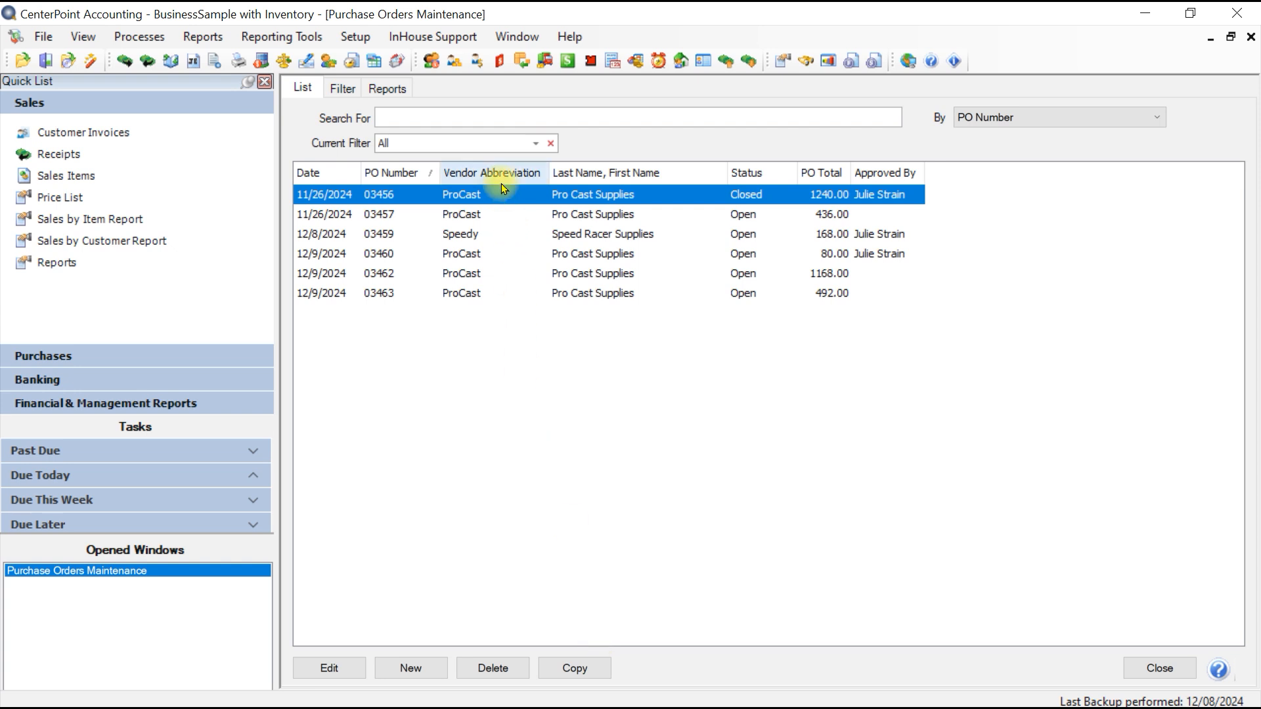
{"action": "left_click", "coordinate": [574, 670]}
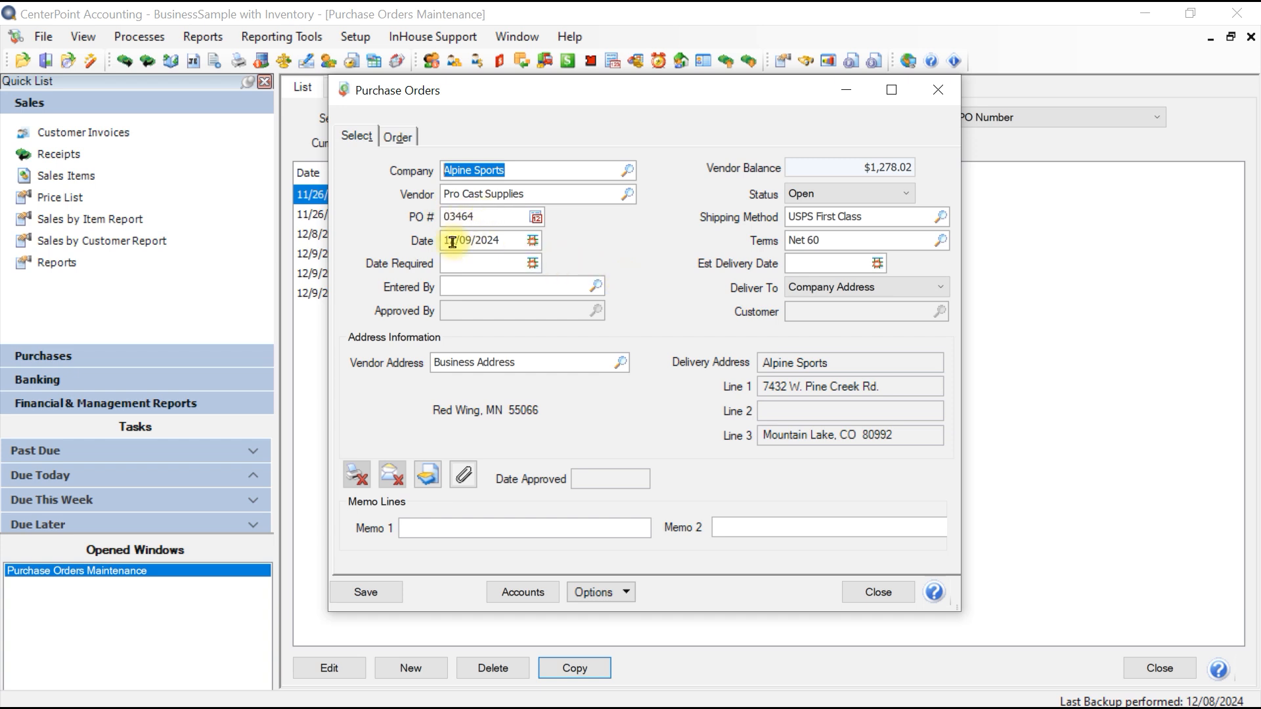
{"action": "left_click_drag", "start_coordinate": [450, 241], "coordinate": [515, 241]}
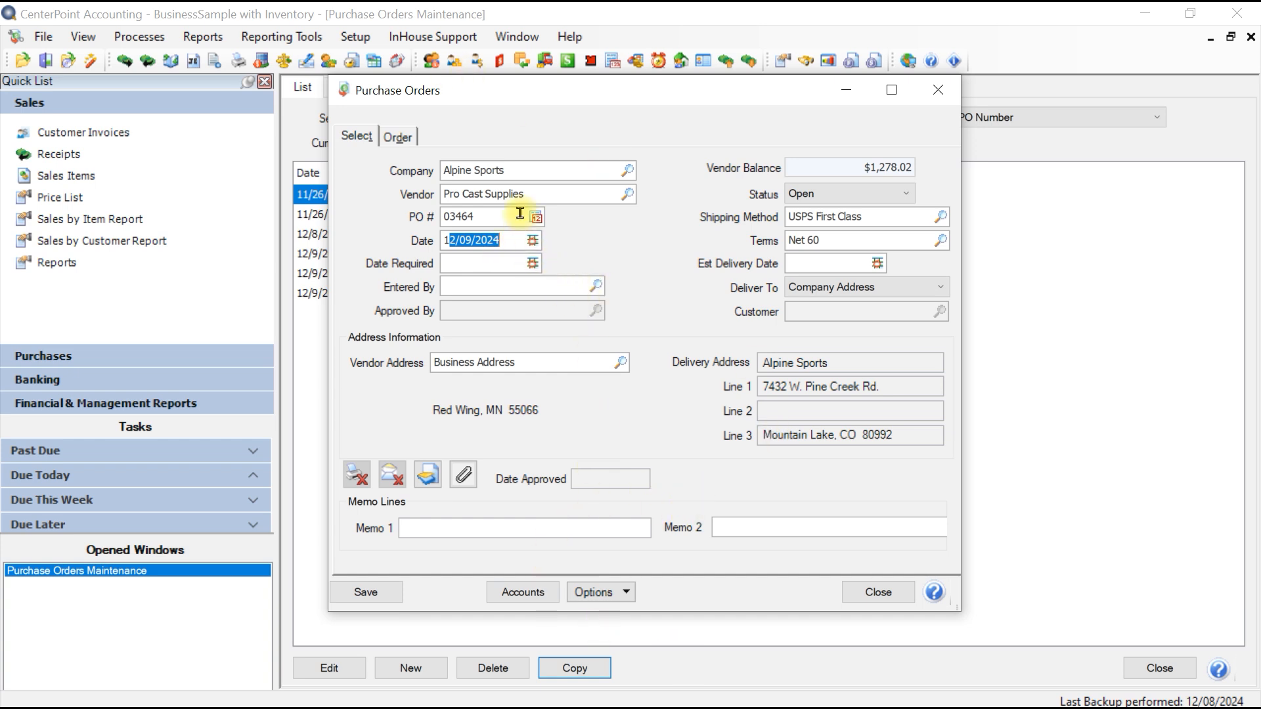
{"action": "left_click", "coordinate": [871, 594]}
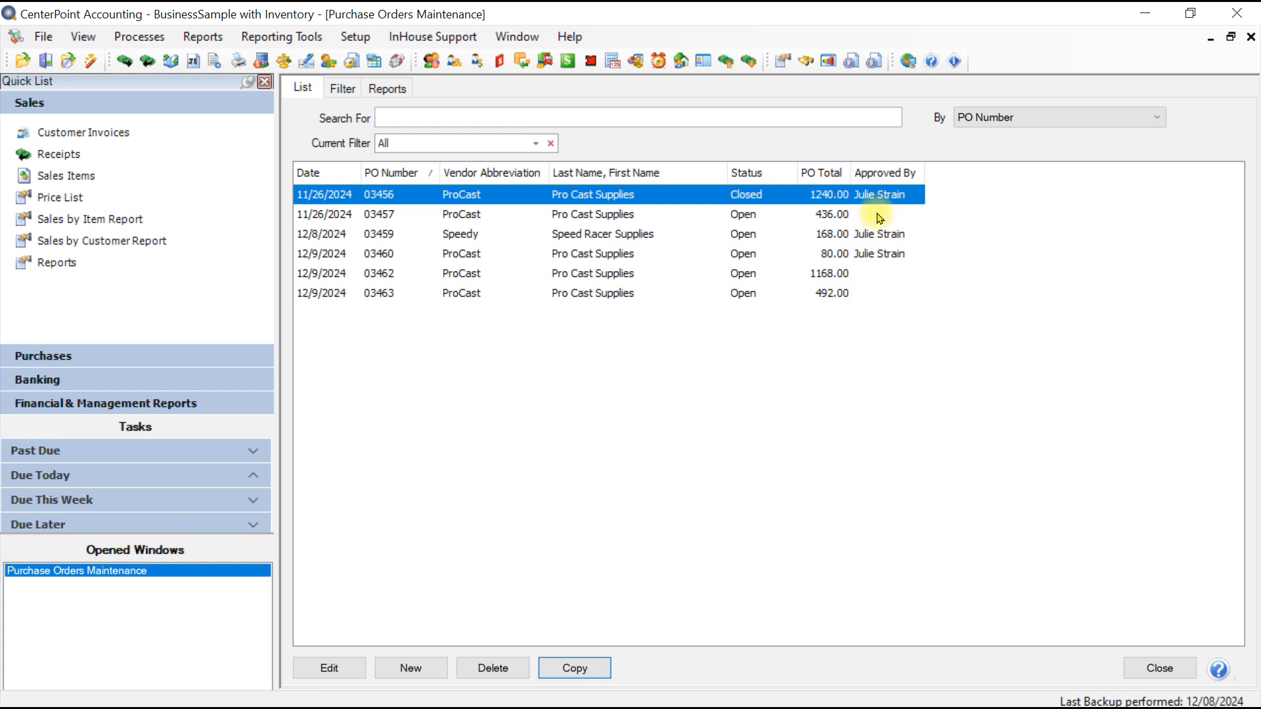
Open the displayed columns settings of the purchase orders list and review the available columns
{"action": "right_click", "coordinate": [789, 396]}
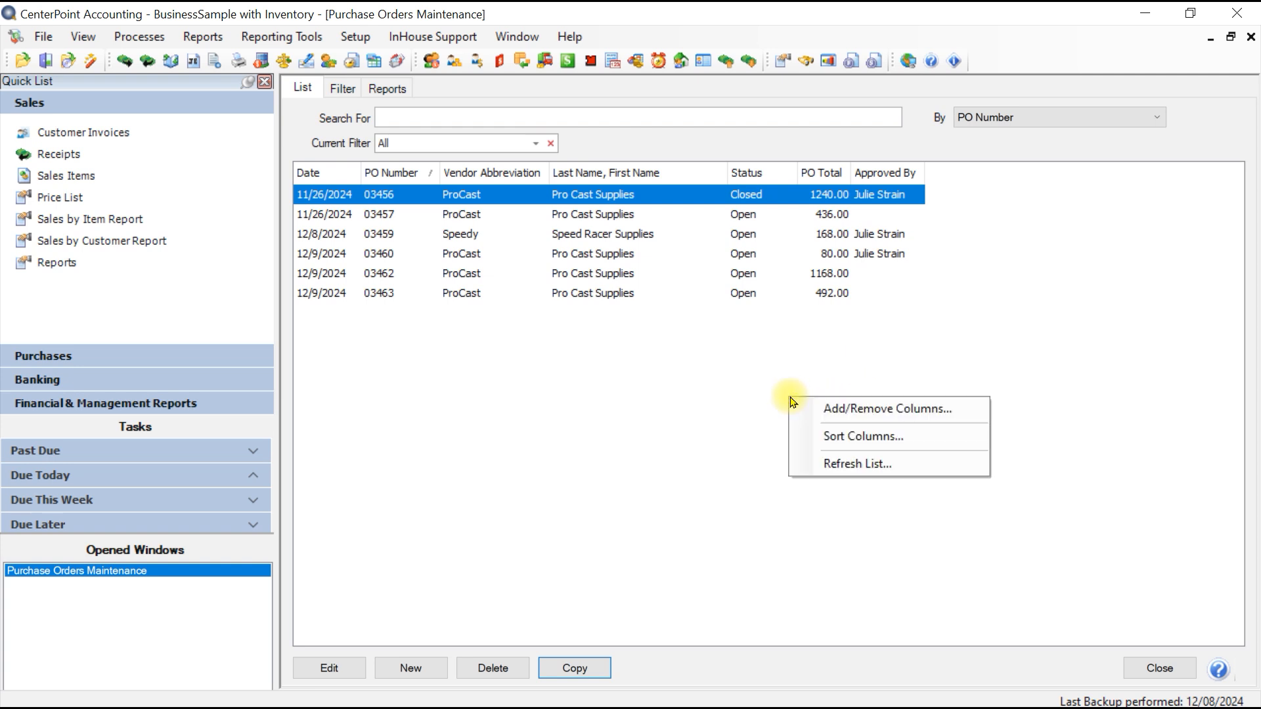
{"action": "left_click", "coordinate": [865, 420]}
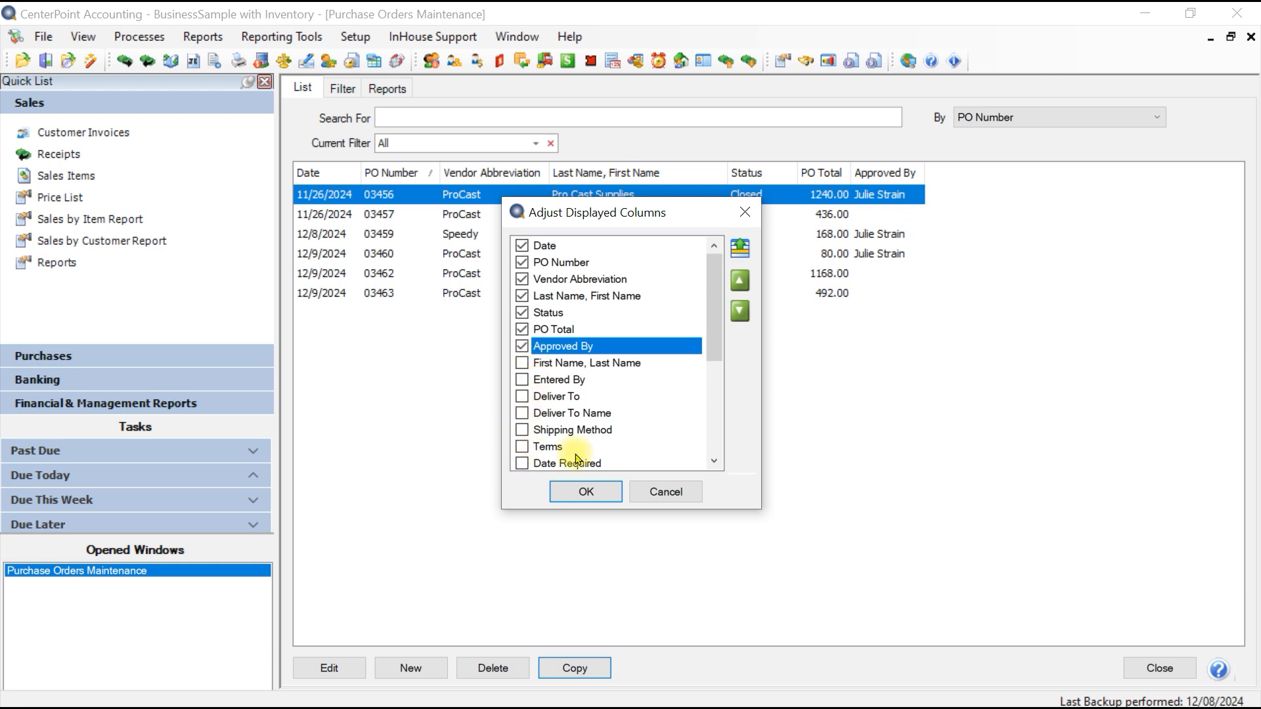
{"action": "scroll", "coordinate": [718, 341], "scroll_direction": "down", "scroll_amount": 4}
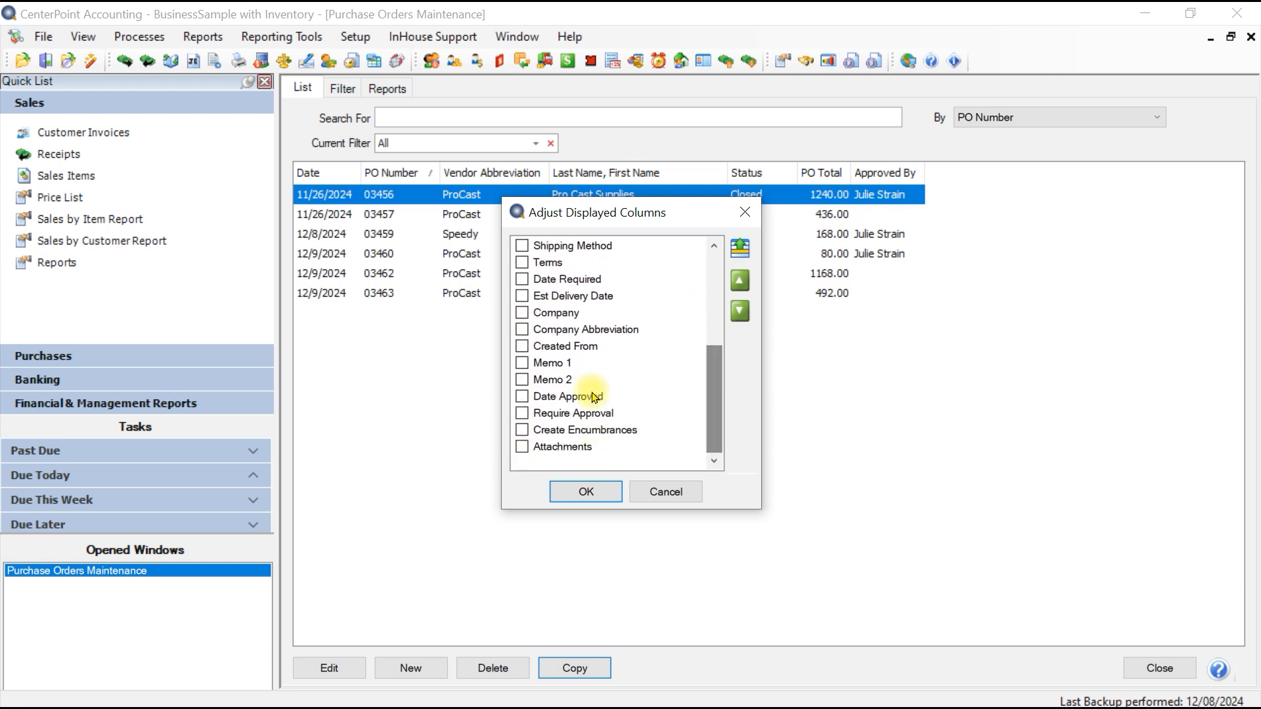